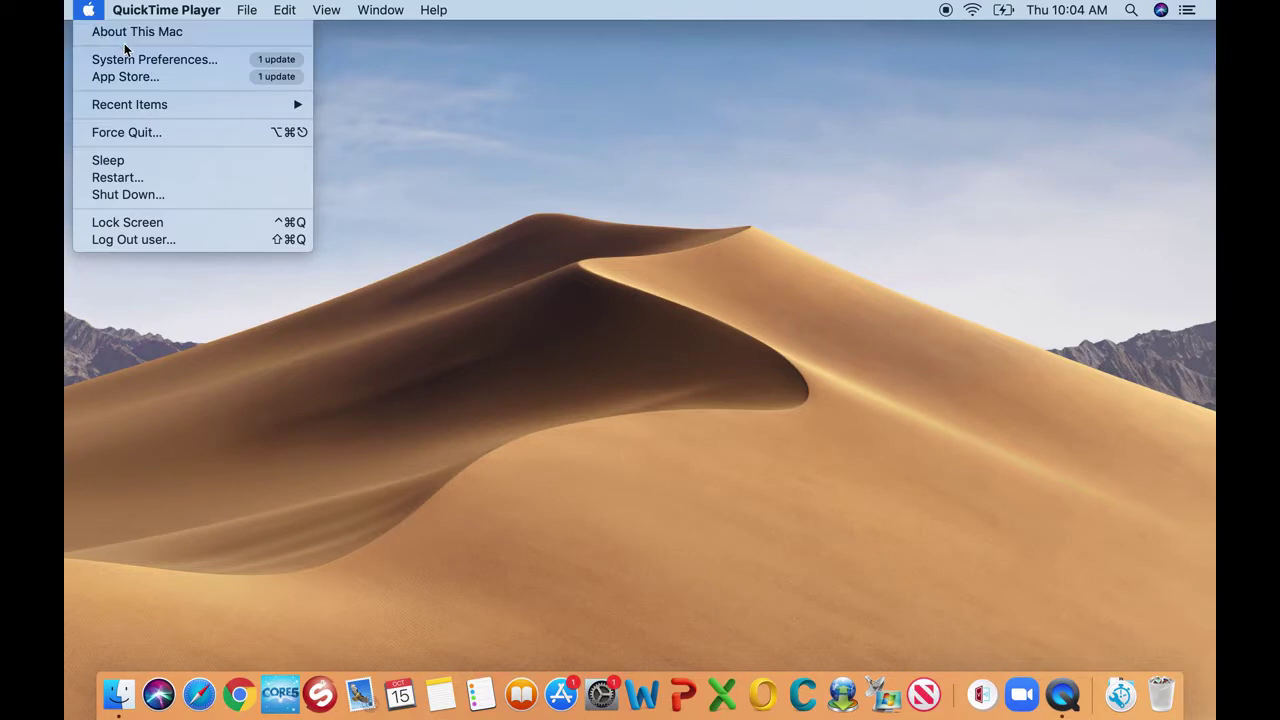
Delete the Network Printer from the Printers & Scanners list and confirm the removal
{"action": "left_click", "coordinate": [130, 62]}
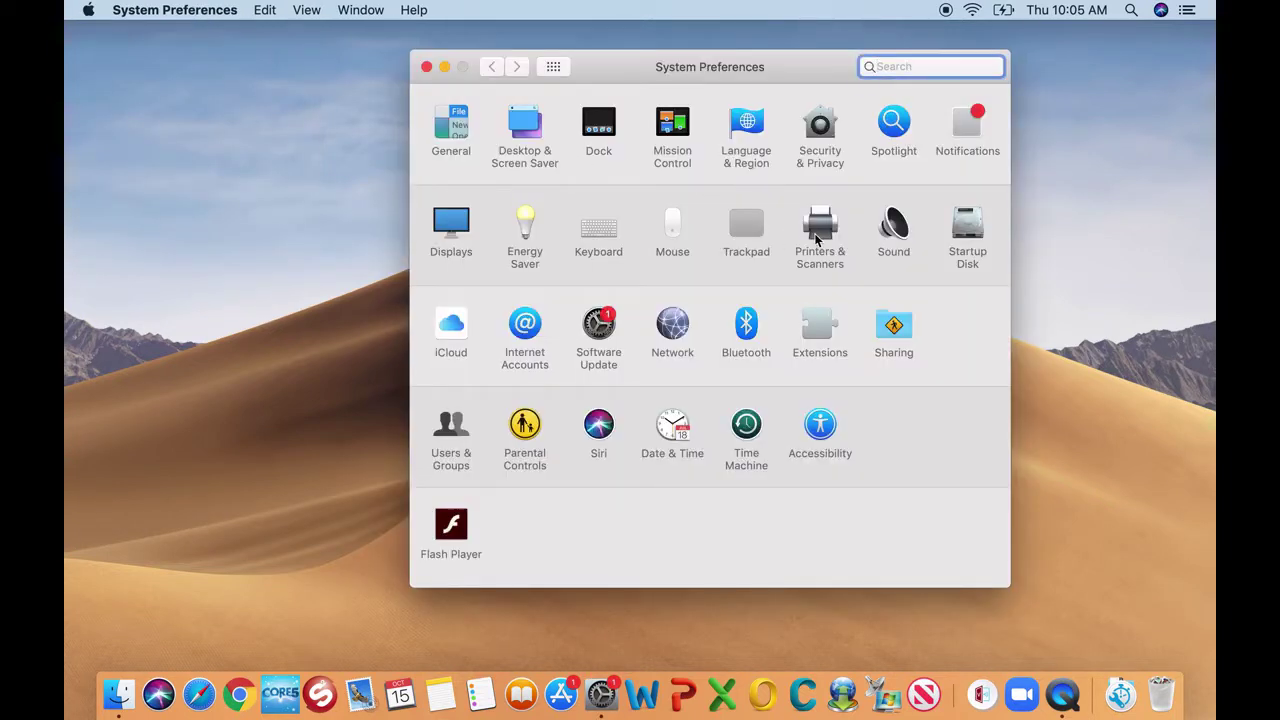
{"action": "left_click", "coordinate": [818, 230]}
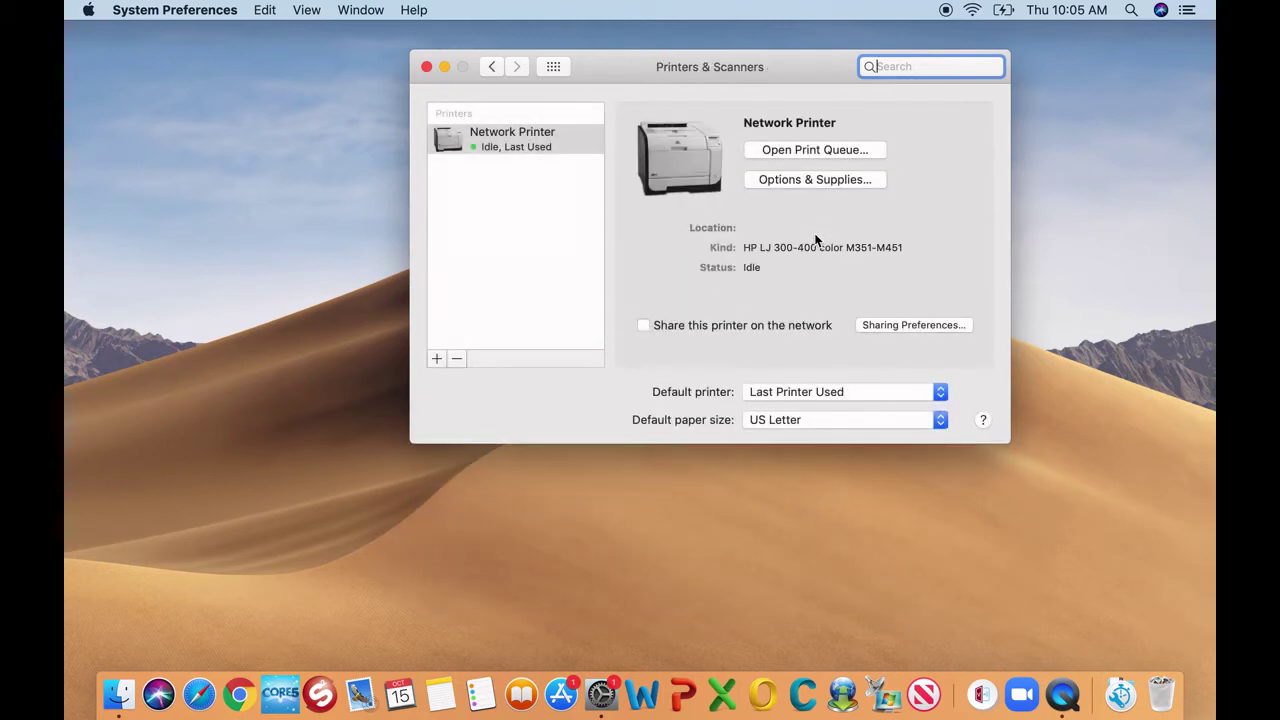
{"action": "left_click", "coordinate": [551, 147]}
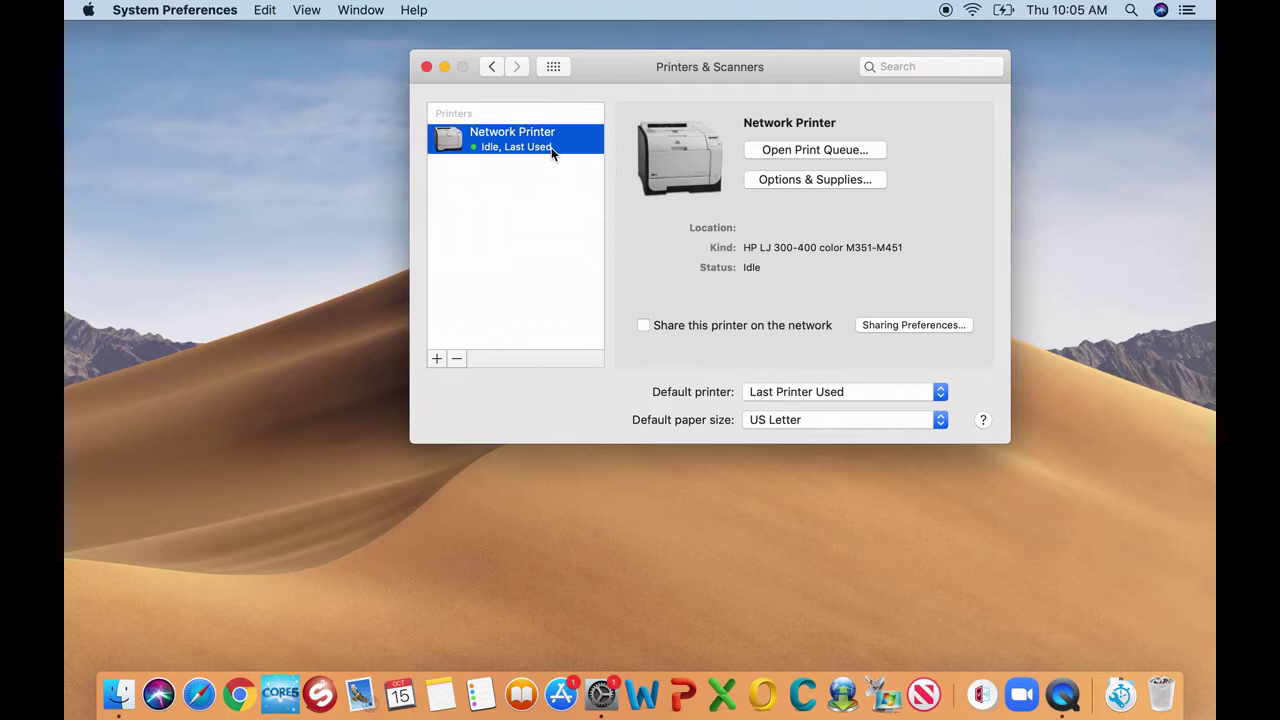
{"action": "left_click", "coordinate": [457, 359]}
{"action": "left_click", "coordinate": [810, 174]}
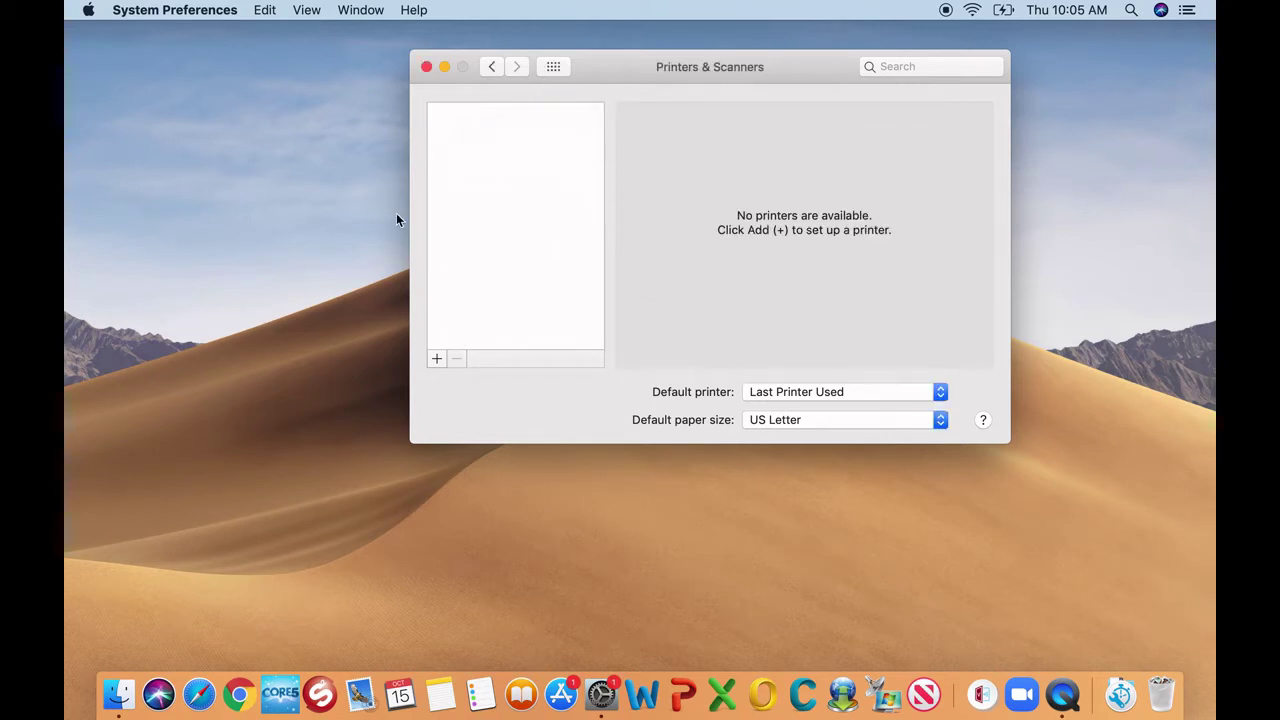
{"action": "left_click", "coordinate": [436, 359]}
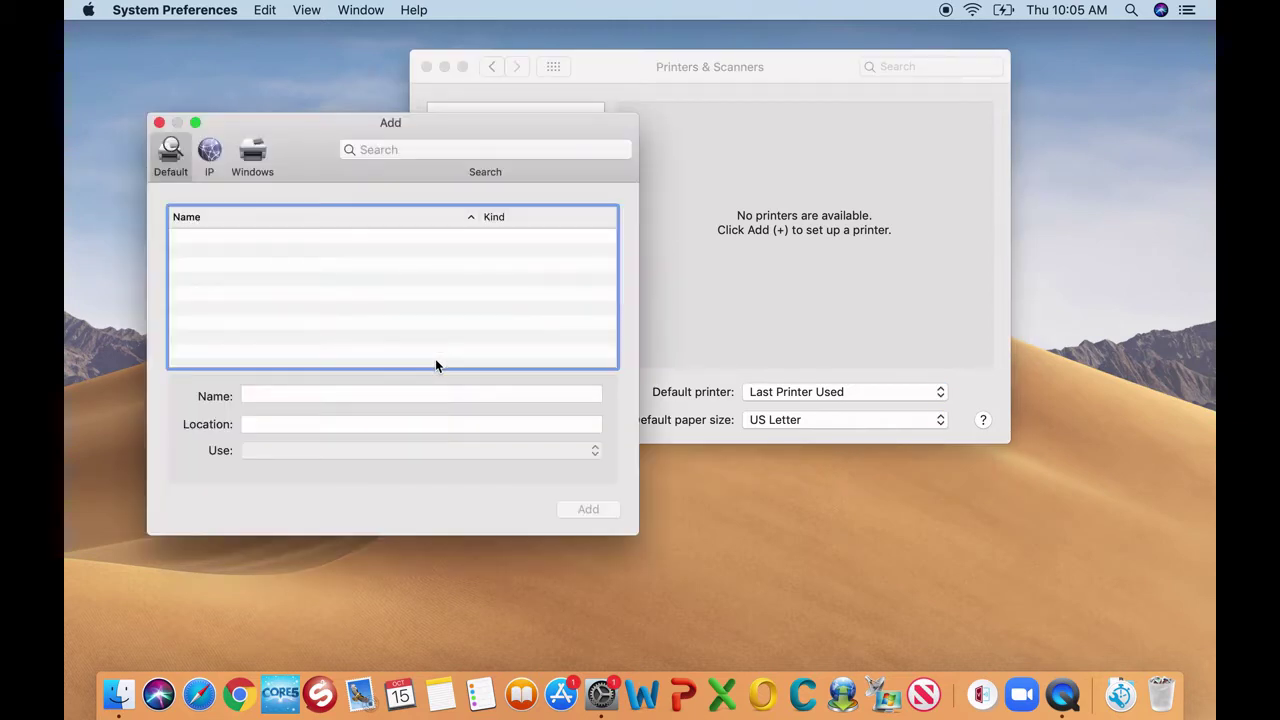
{"action": "left_click", "coordinate": [210, 155]}
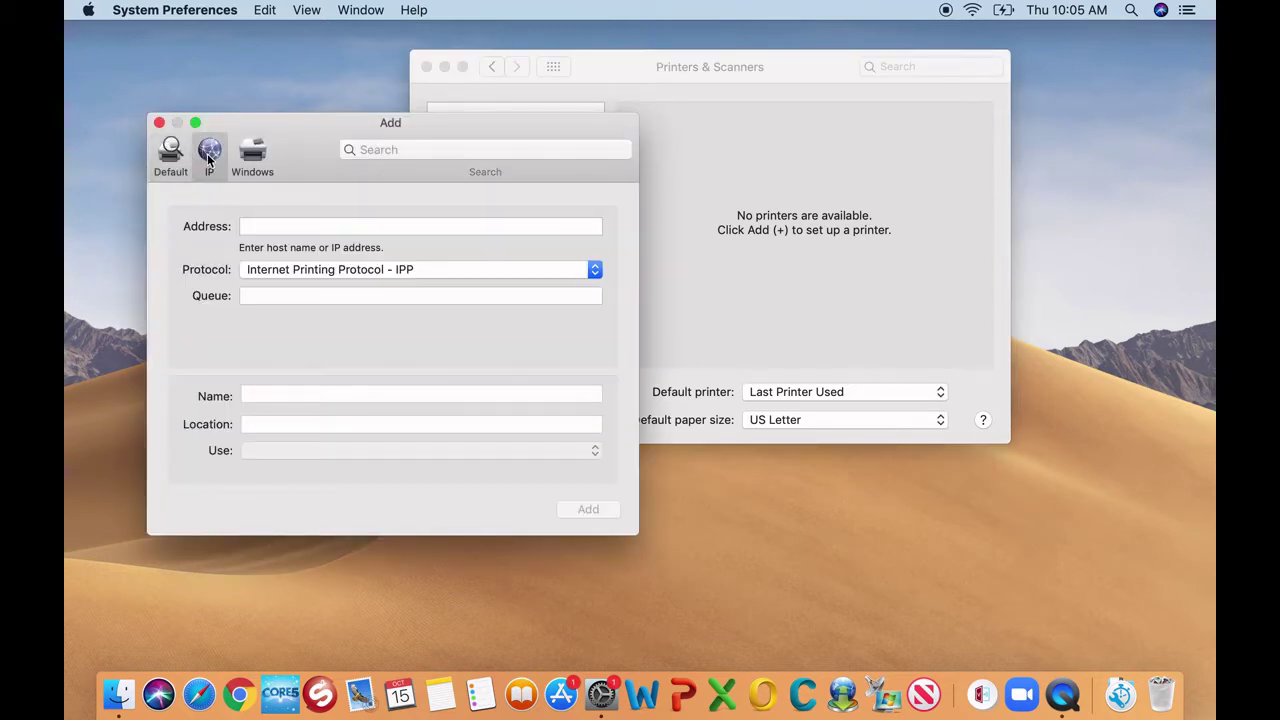
{"action": "left_click", "coordinate": [279, 225]}
{"action": "type", "text": "1"}
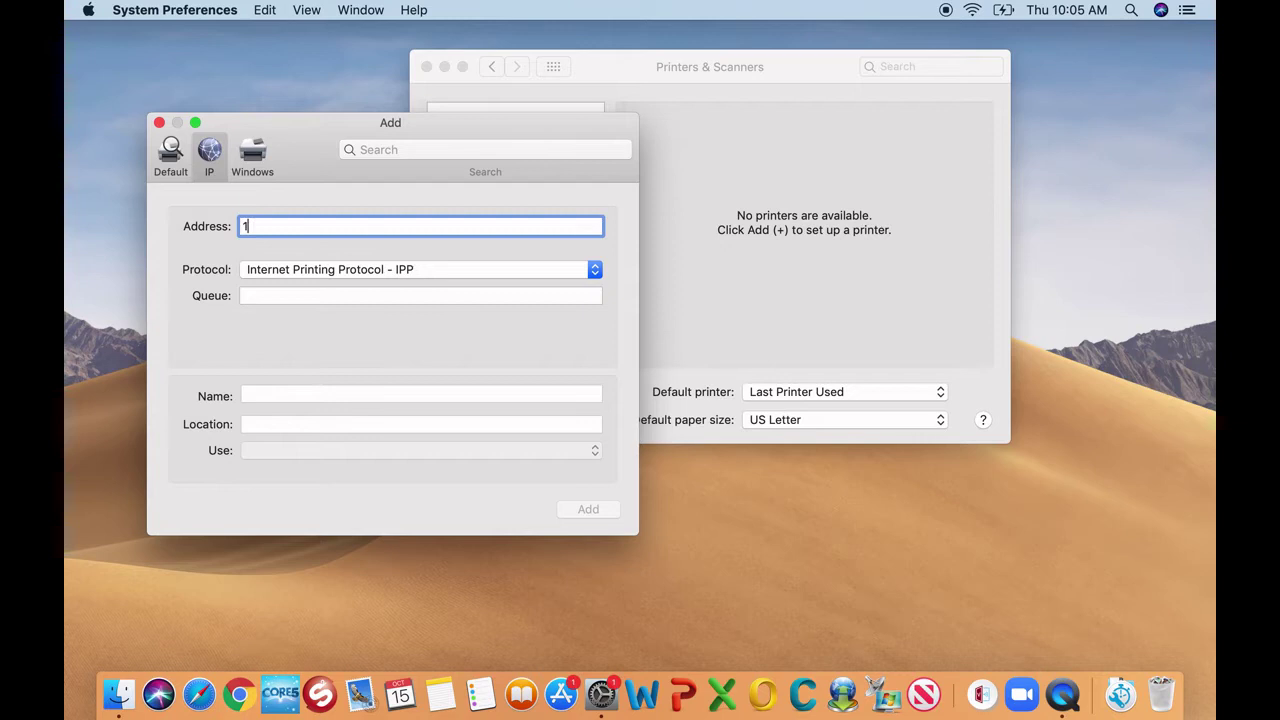
{"action": "type", "text": "0.1"}
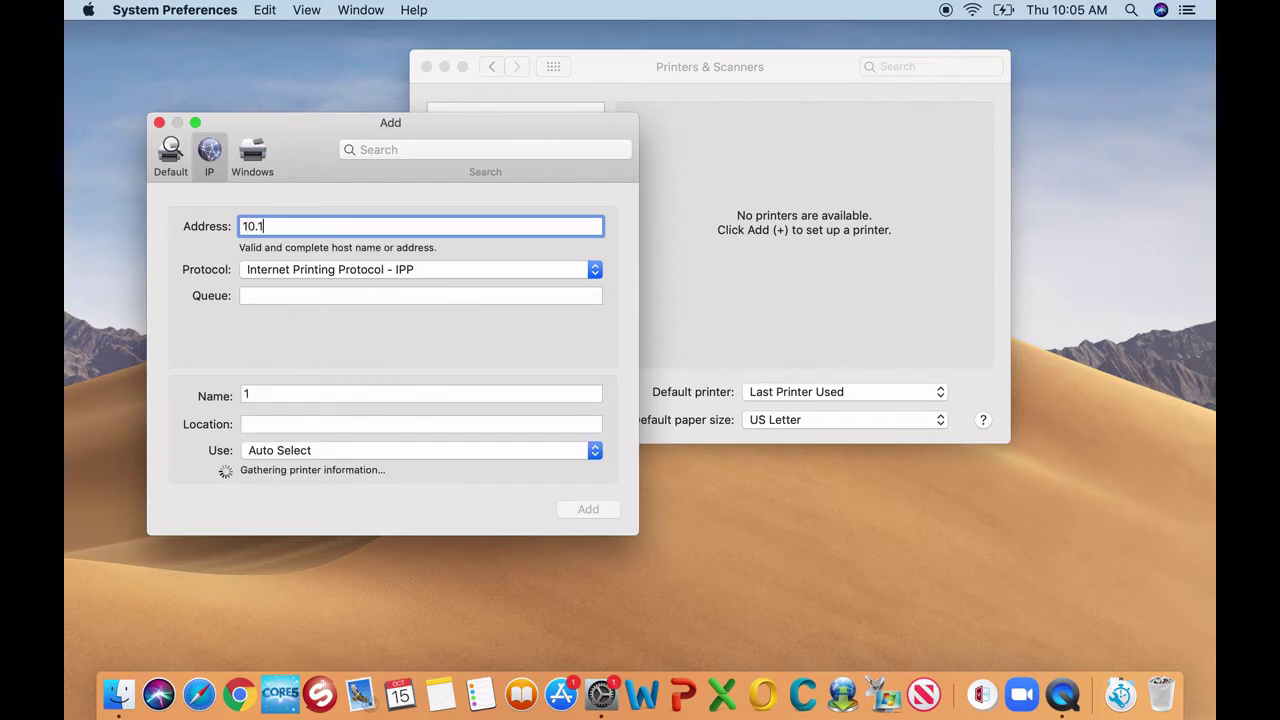
{"action": "type", "text": "63.110.2"}
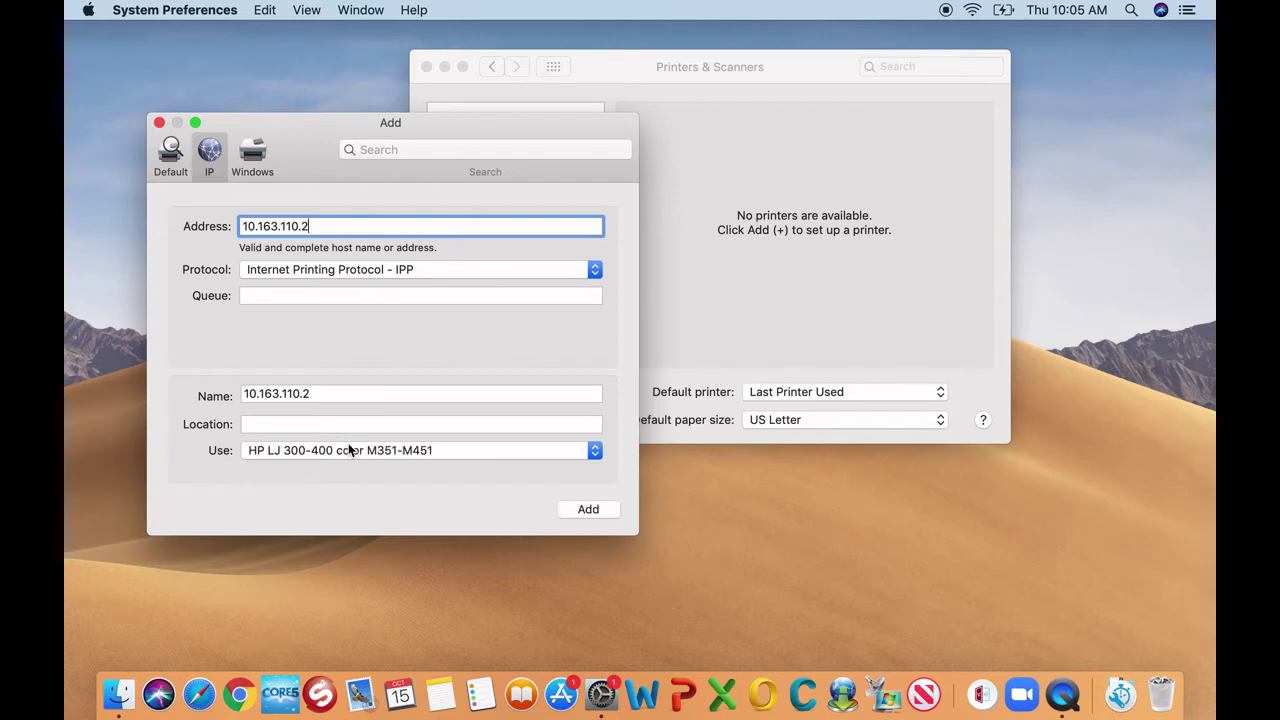
{"action": "left_click", "coordinate": [441, 452]}
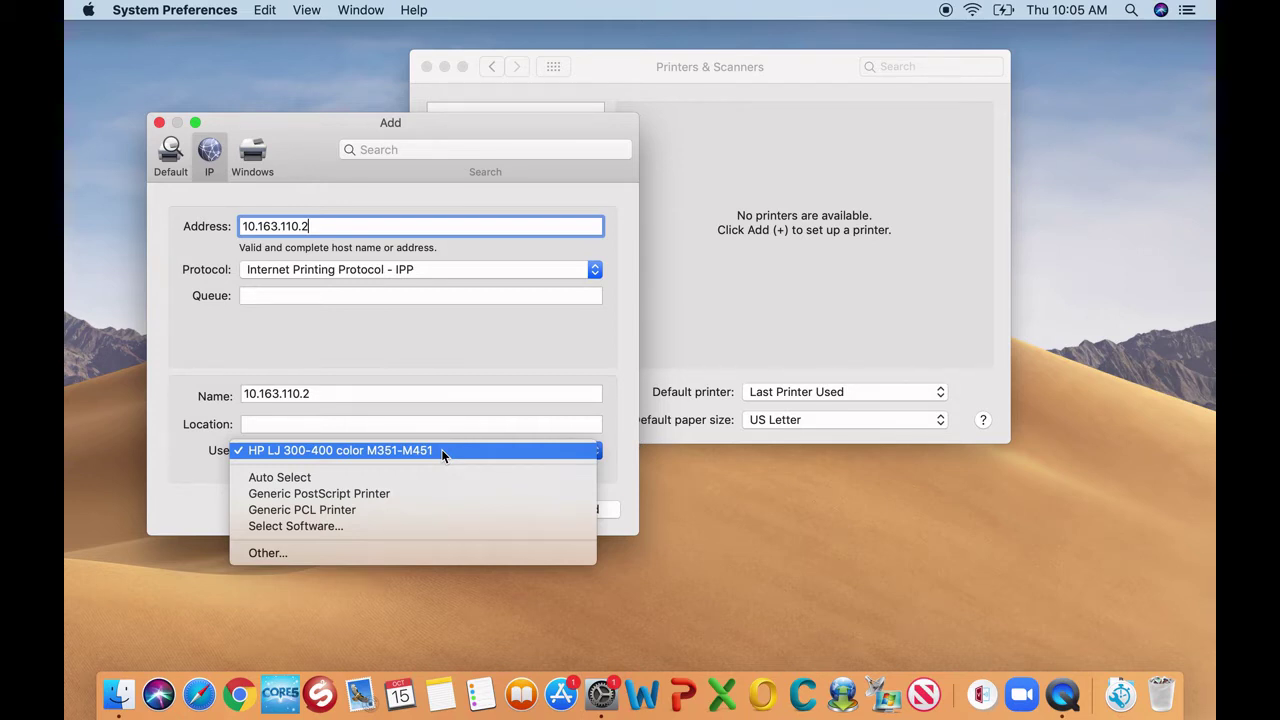
{"action": "left_click", "coordinate": [452, 393]}
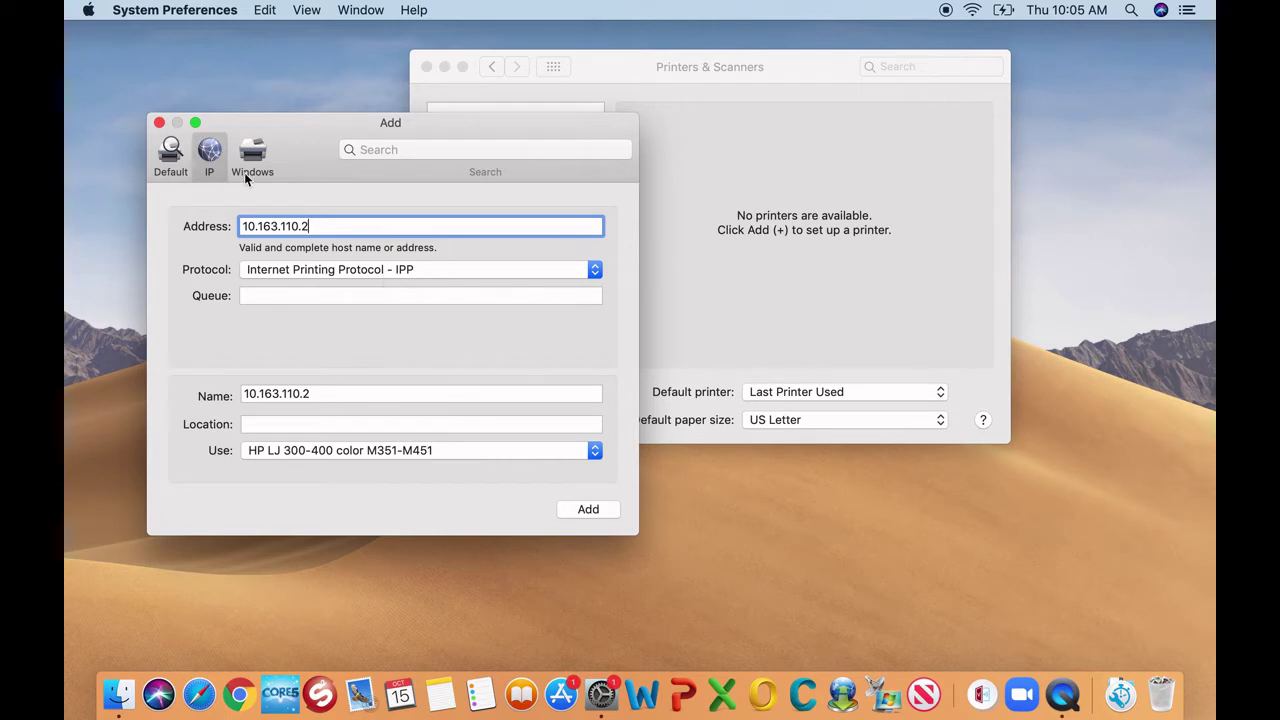
Quit System Preferences and load the printer's page at 10.163.110.2 in Chrome
{"action": "left_click", "coordinate": [158, 120]}
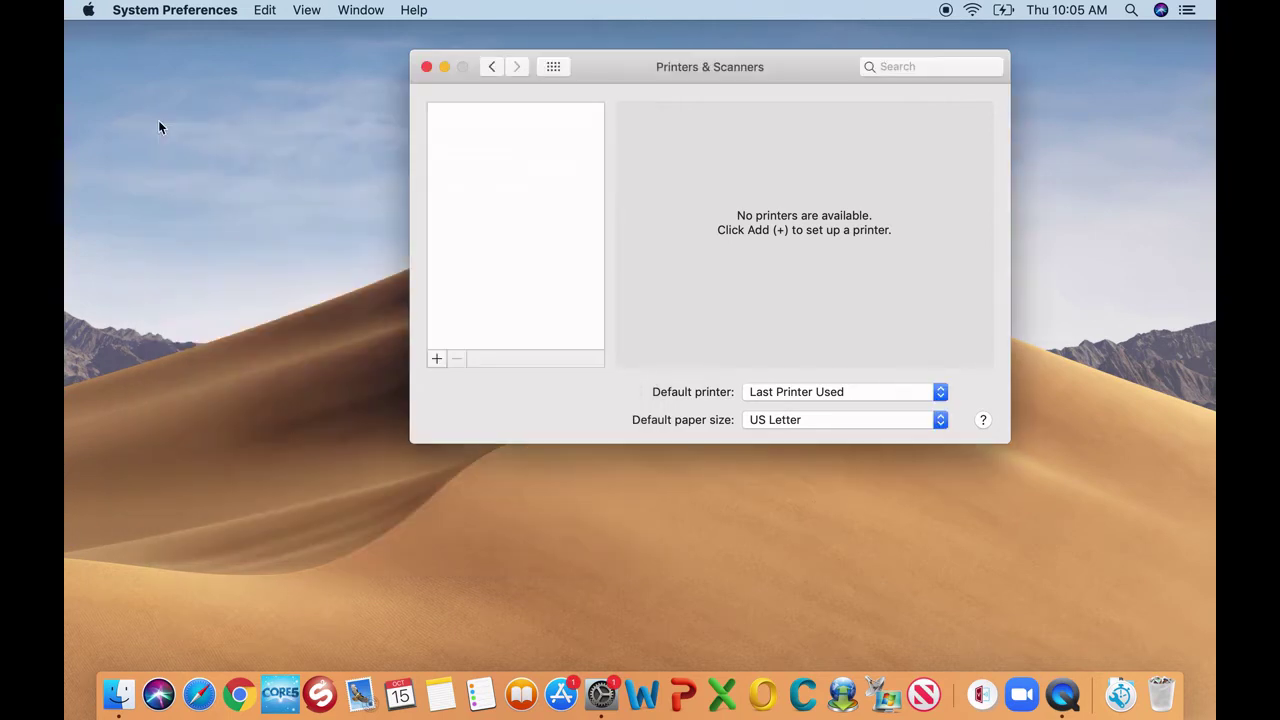
{"action": "left_click", "coordinate": [427, 67]}
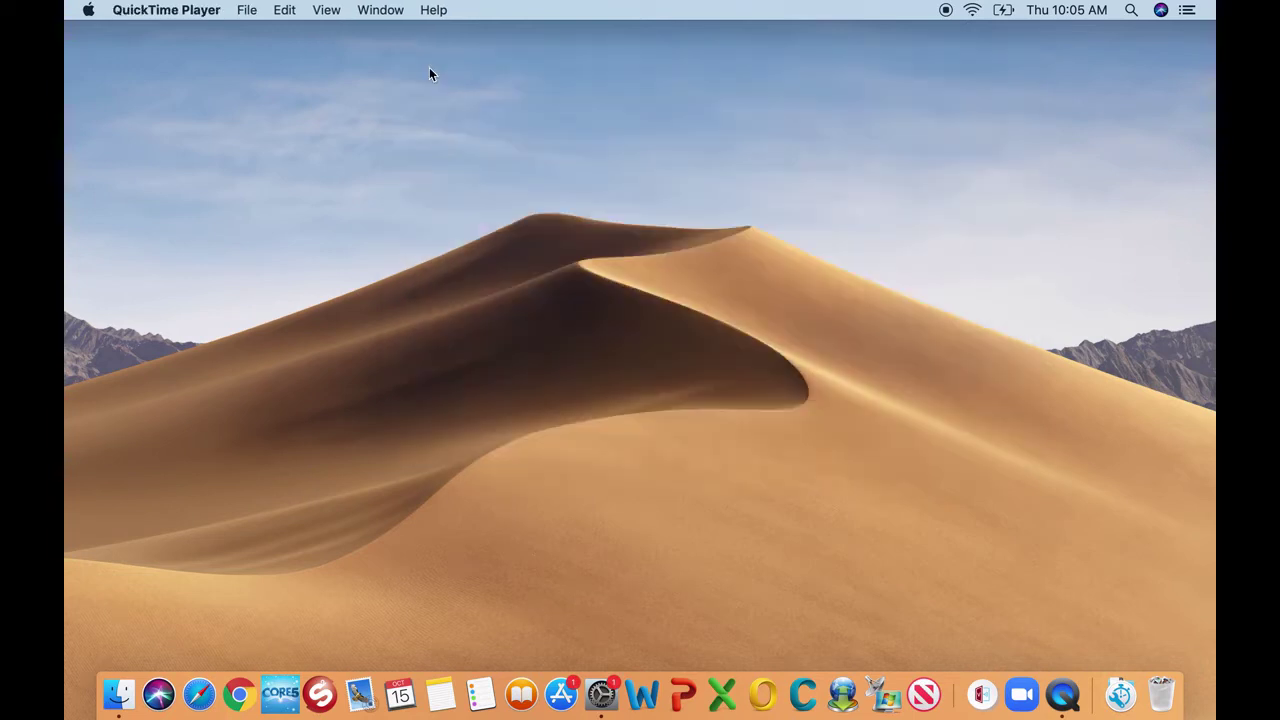
{"action": "left_click", "coordinate": [241, 700]}
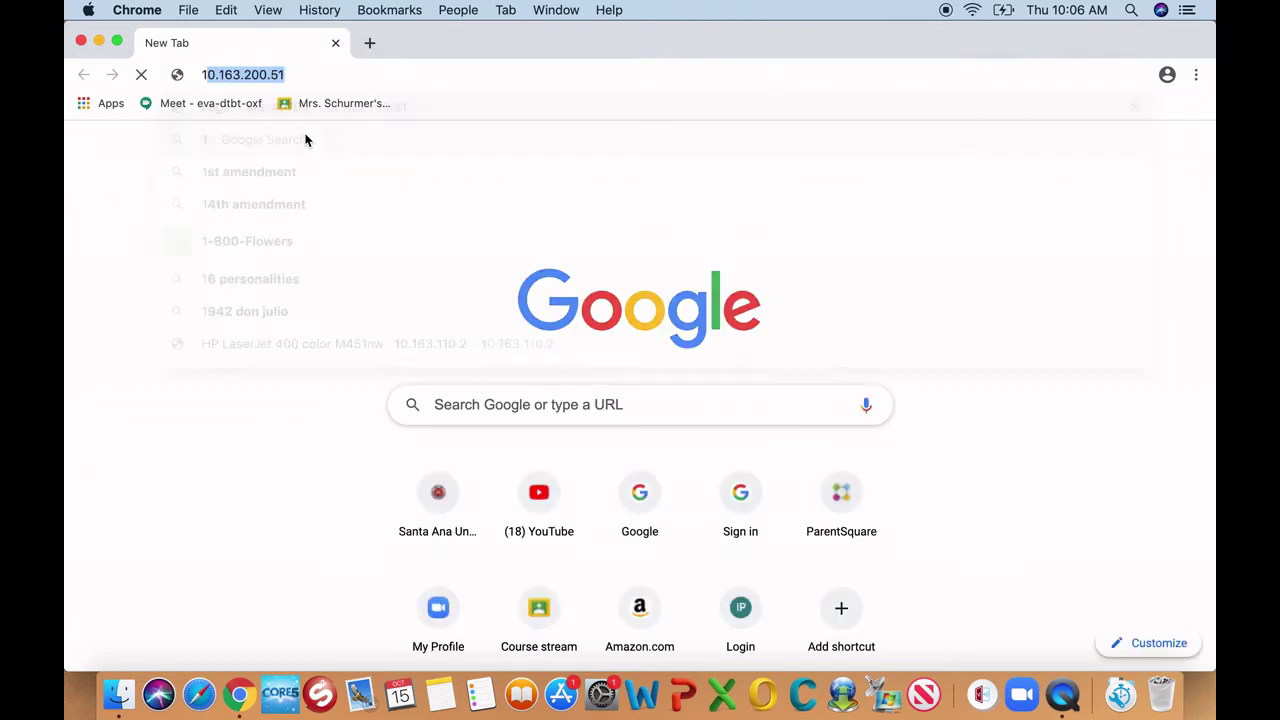
{"action": "type", "text": ".1"}
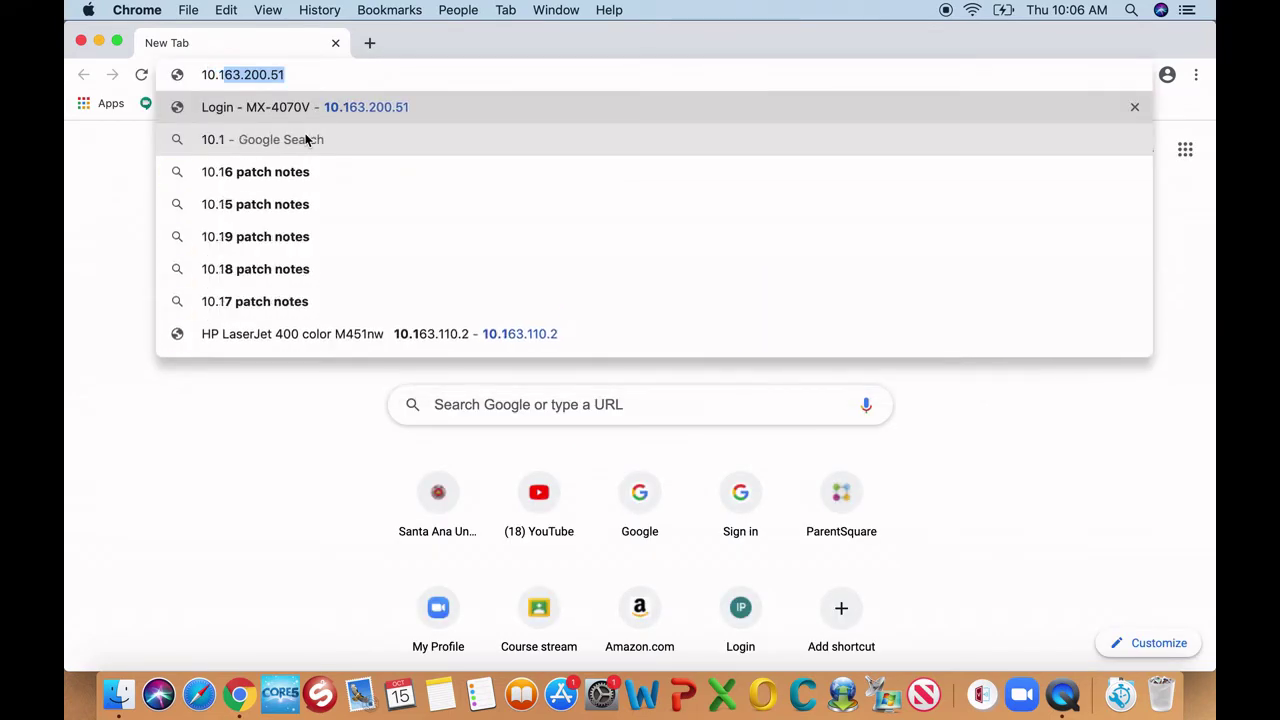
{"action": "type", "text": "63"}
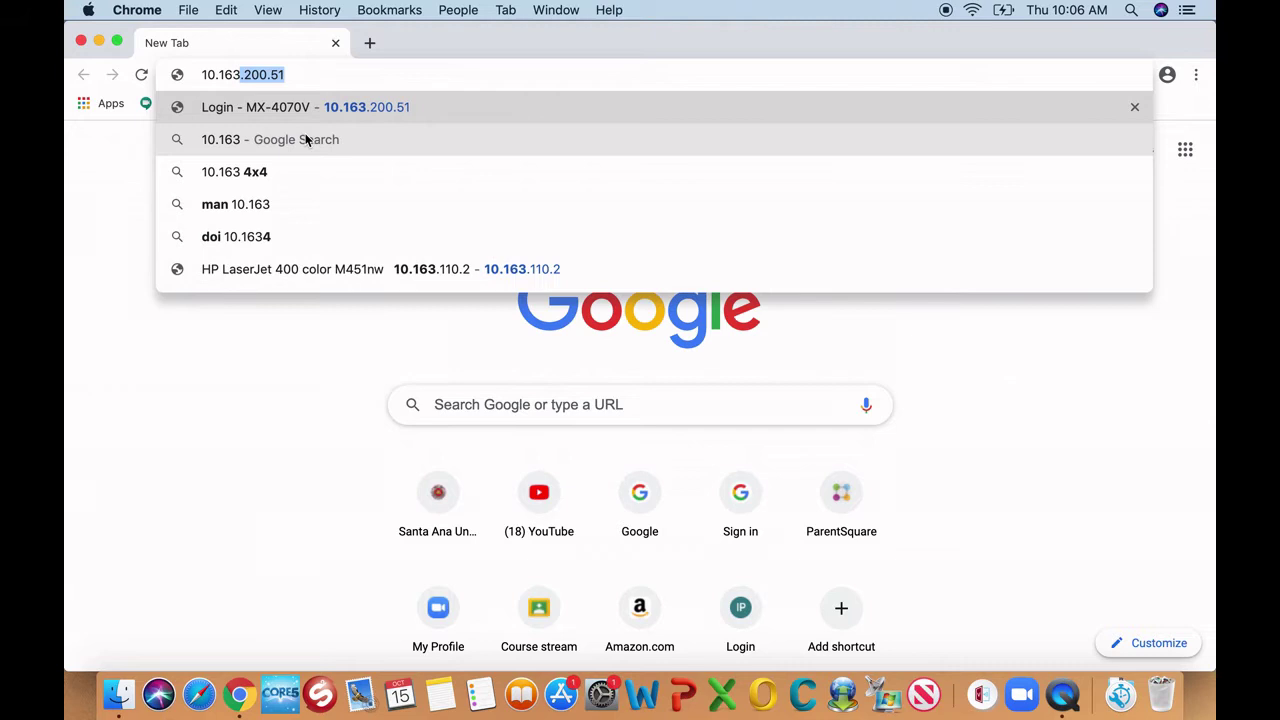
{"action": "type", "text": "."}
{"action": "type", "text": "110.2"}
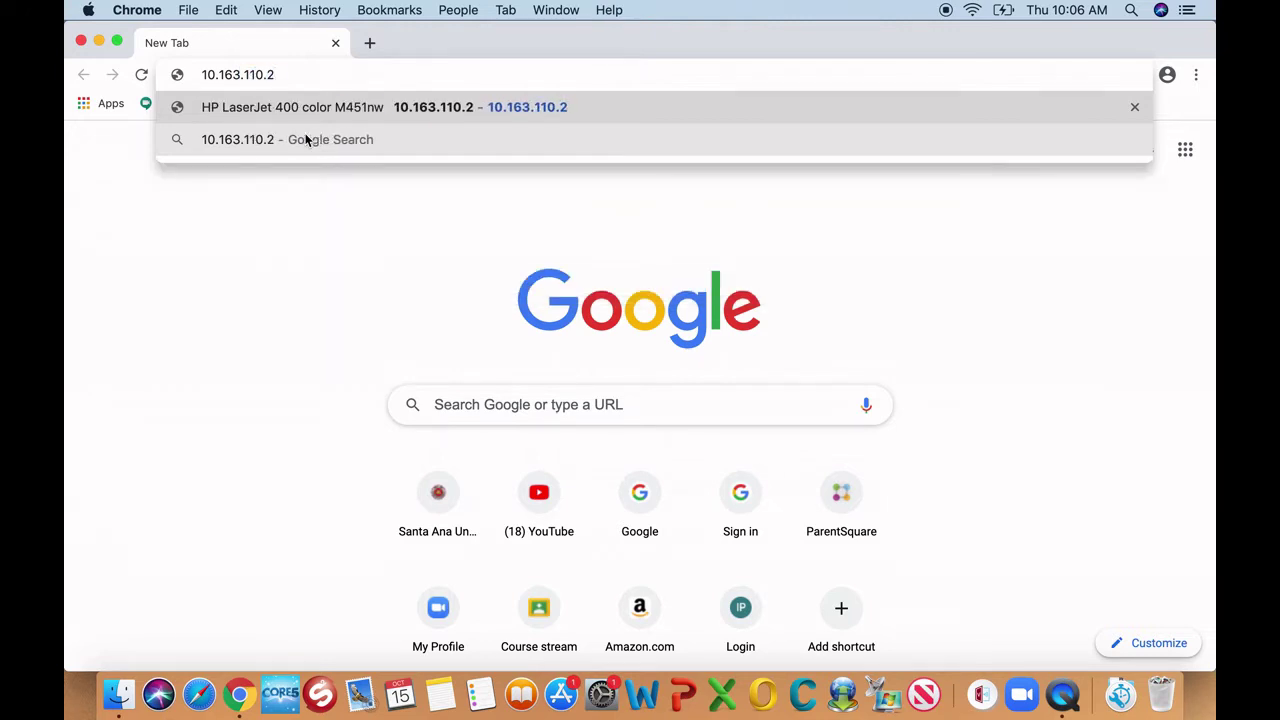
{"action": "key", "text": "Return"}
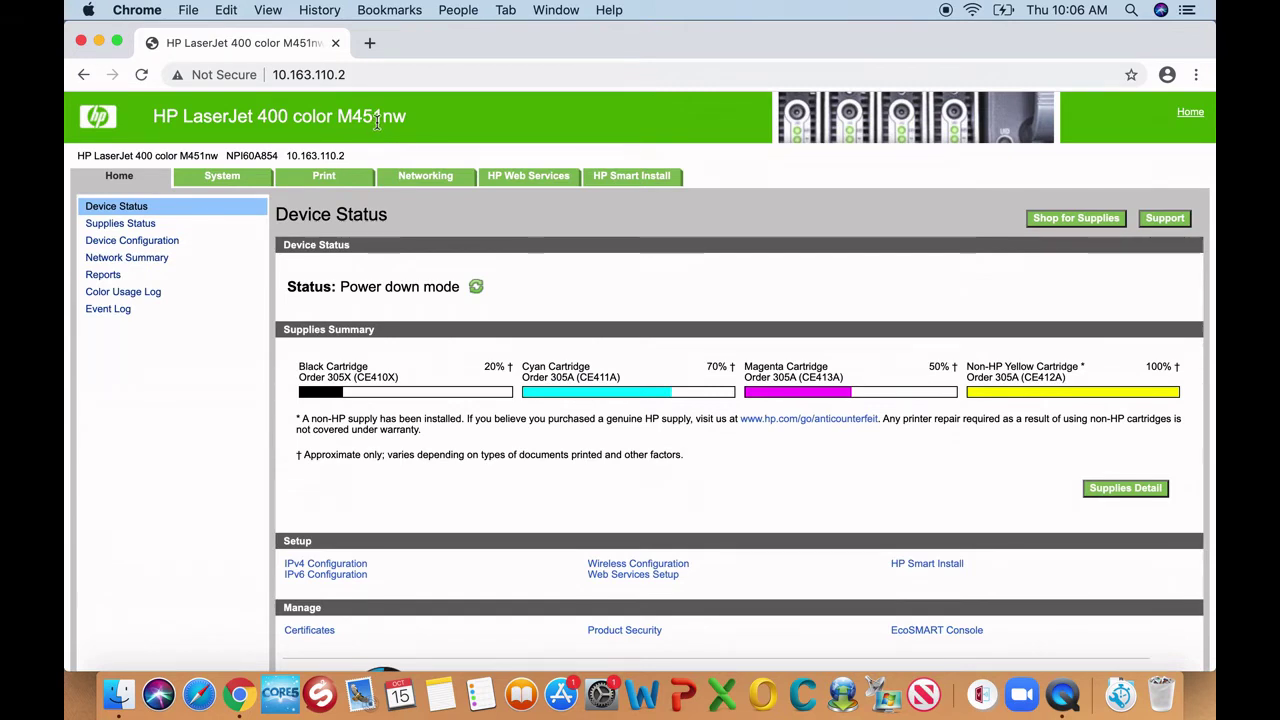
Copy the printer model name and Google it with 'driver download' appended
{"action": "triple_click", "coordinate": [377, 120]}
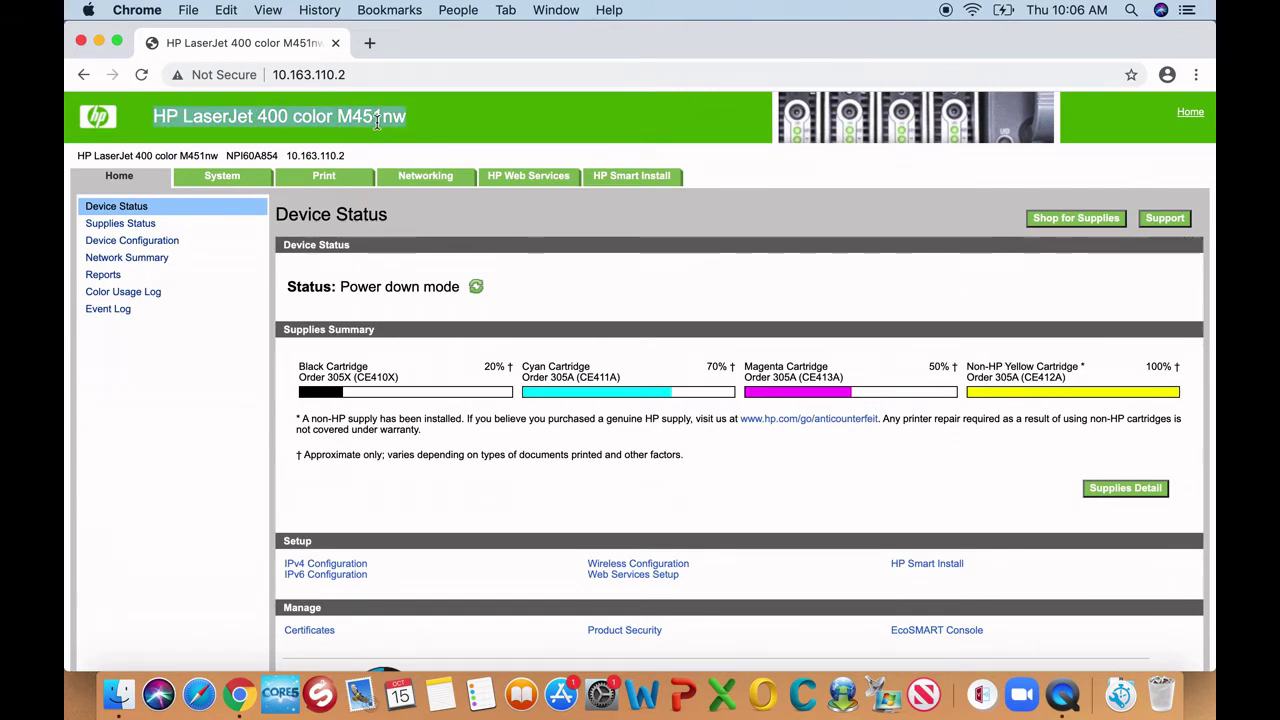
{"action": "right_click", "coordinate": [377, 120]}
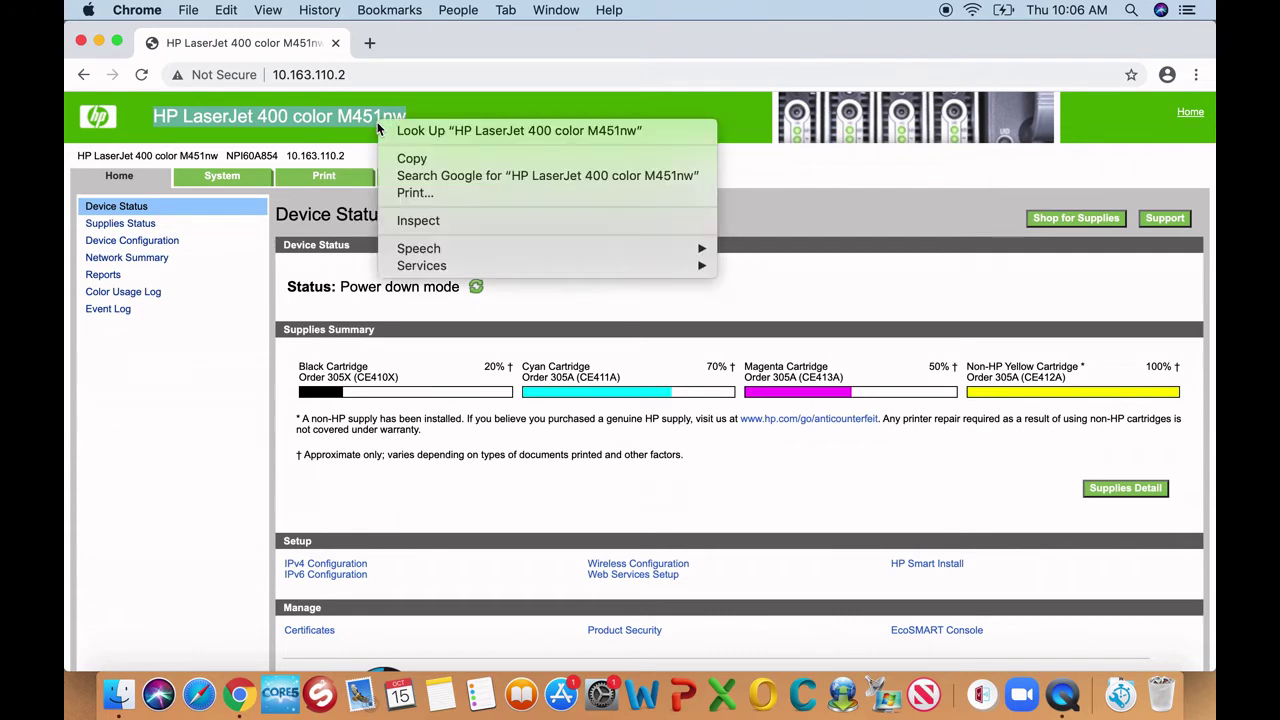
{"action": "left_click", "coordinate": [432, 158]}
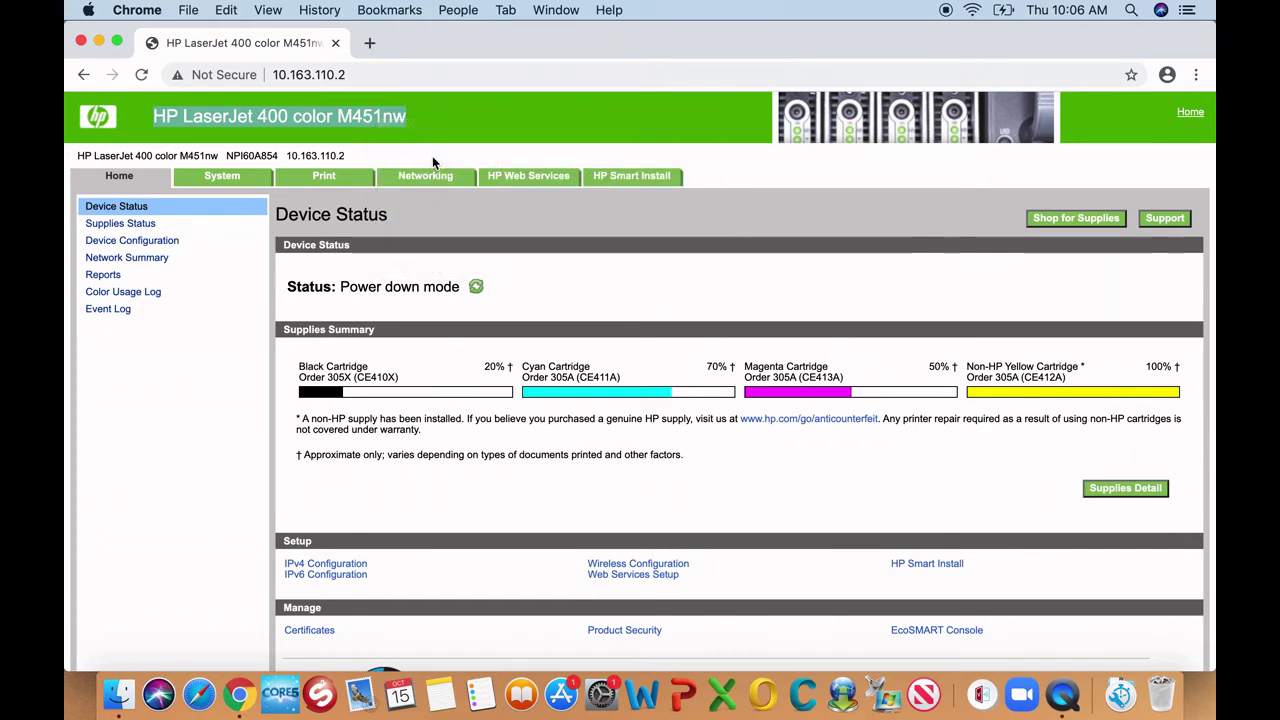
{"action": "left_click", "coordinate": [356, 75]}
{"action": "key", "text": "super+a"}
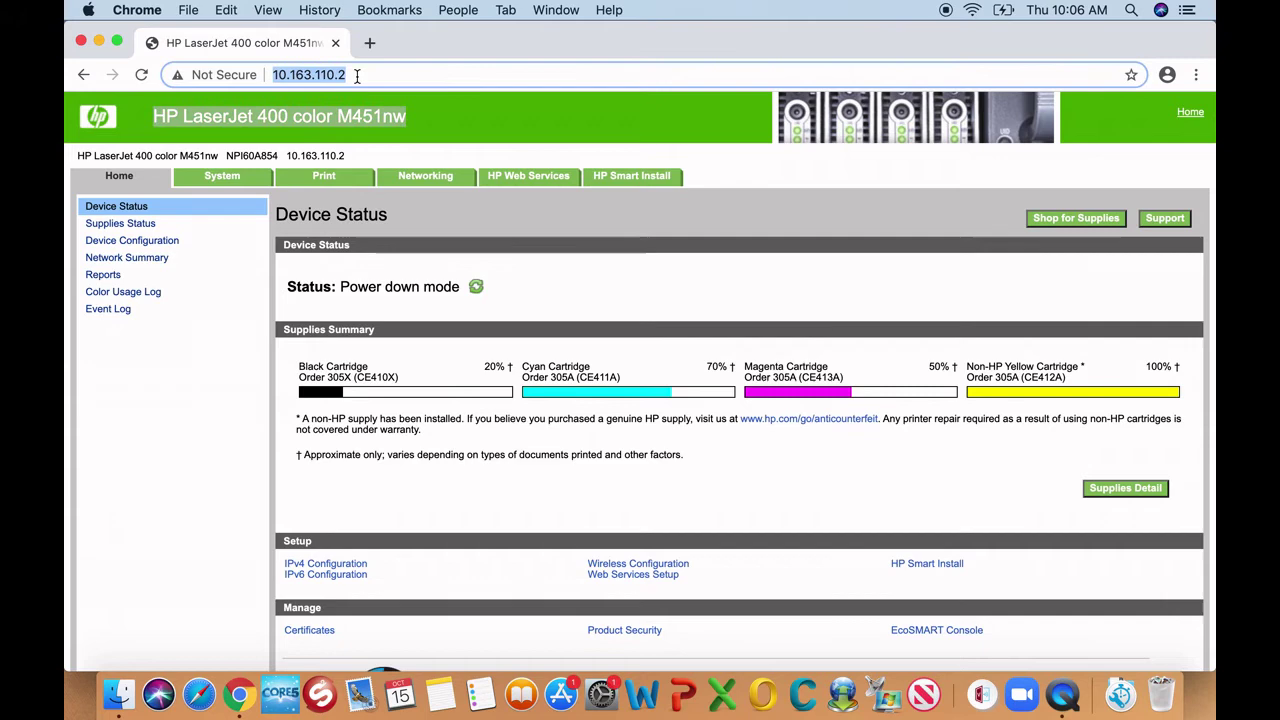
{"action": "right_click", "coordinate": [356, 75]}
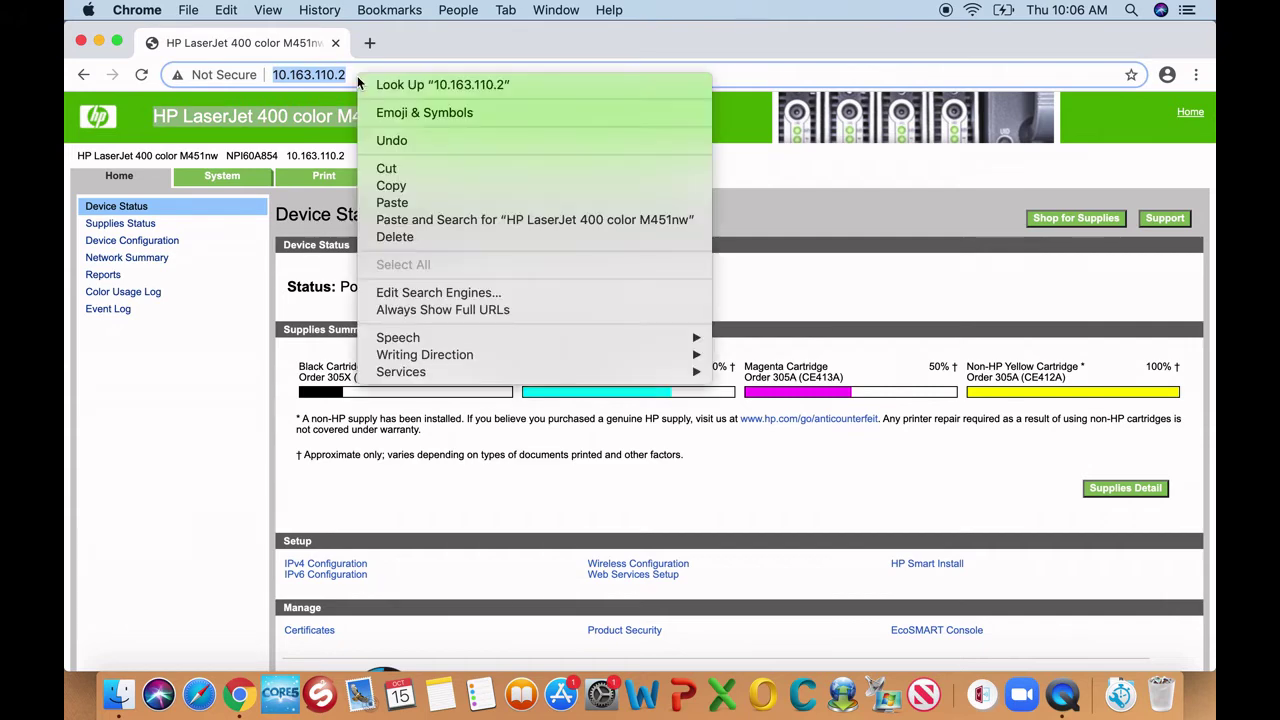
{"action": "left_click", "coordinate": [419, 200]}
{"action": "type", "text": "dri"}
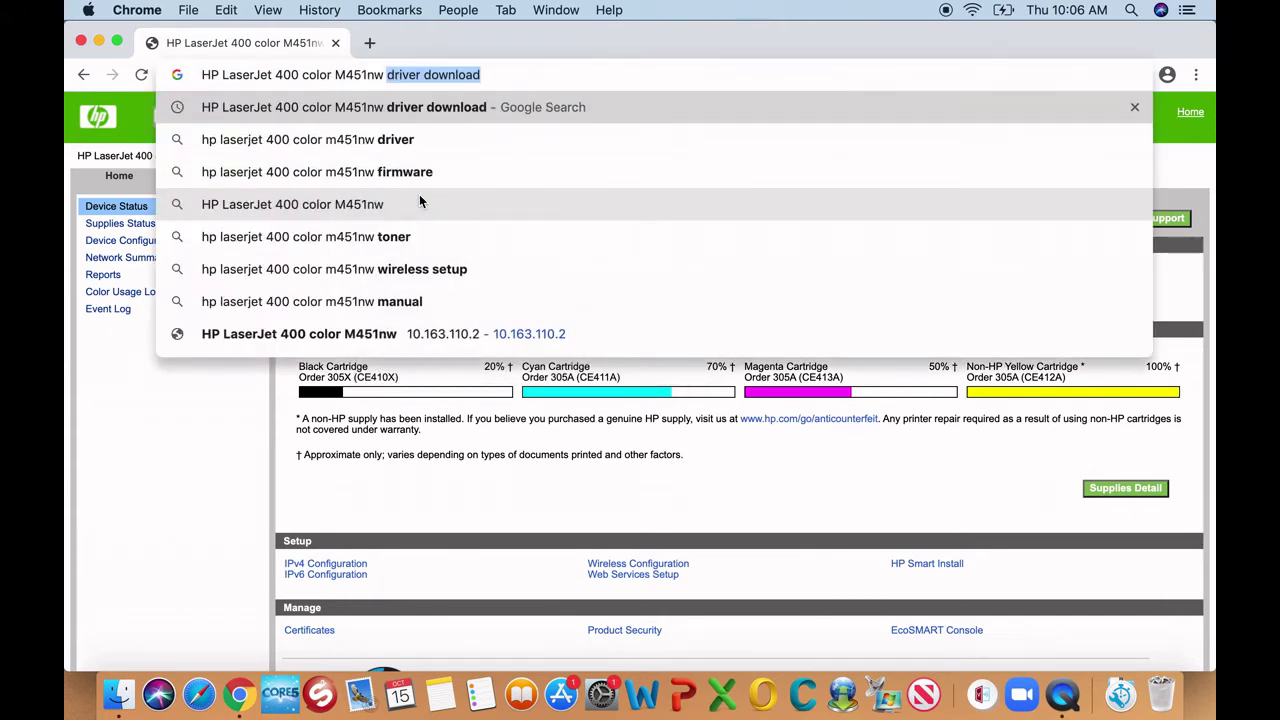
{"action": "type", "text": "ver download"}
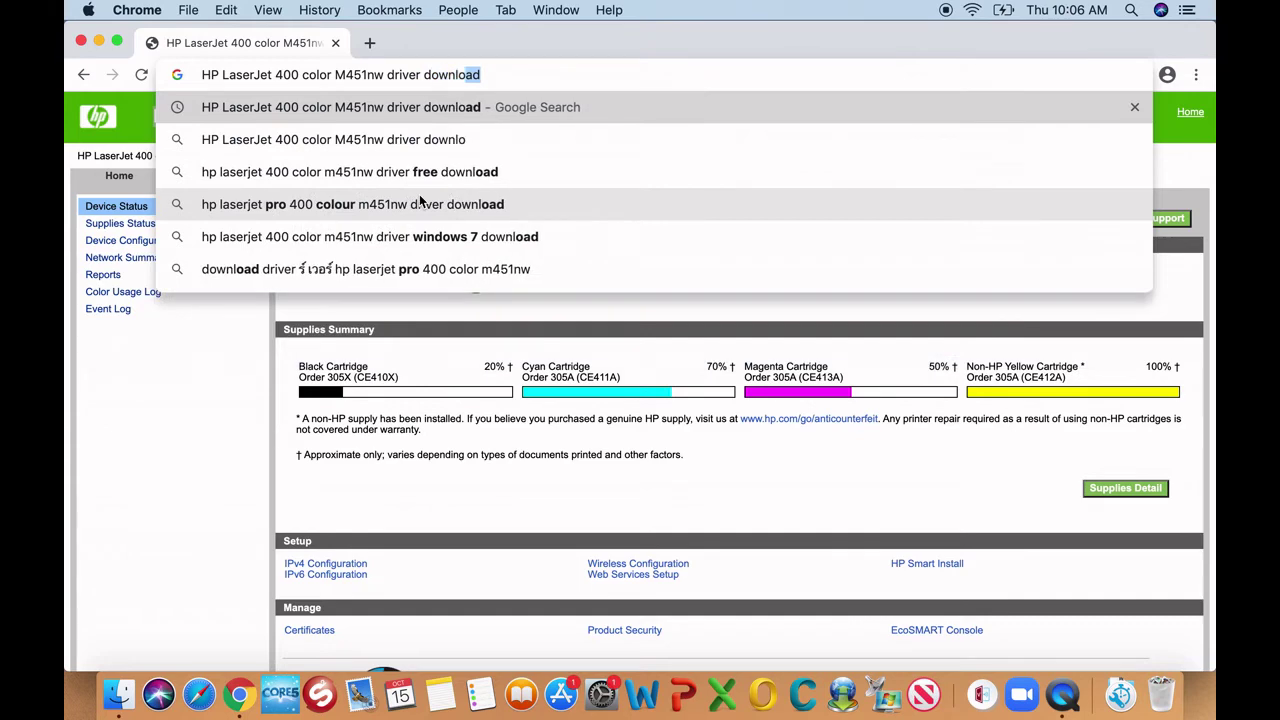
{"action": "key", "text": "Return"}
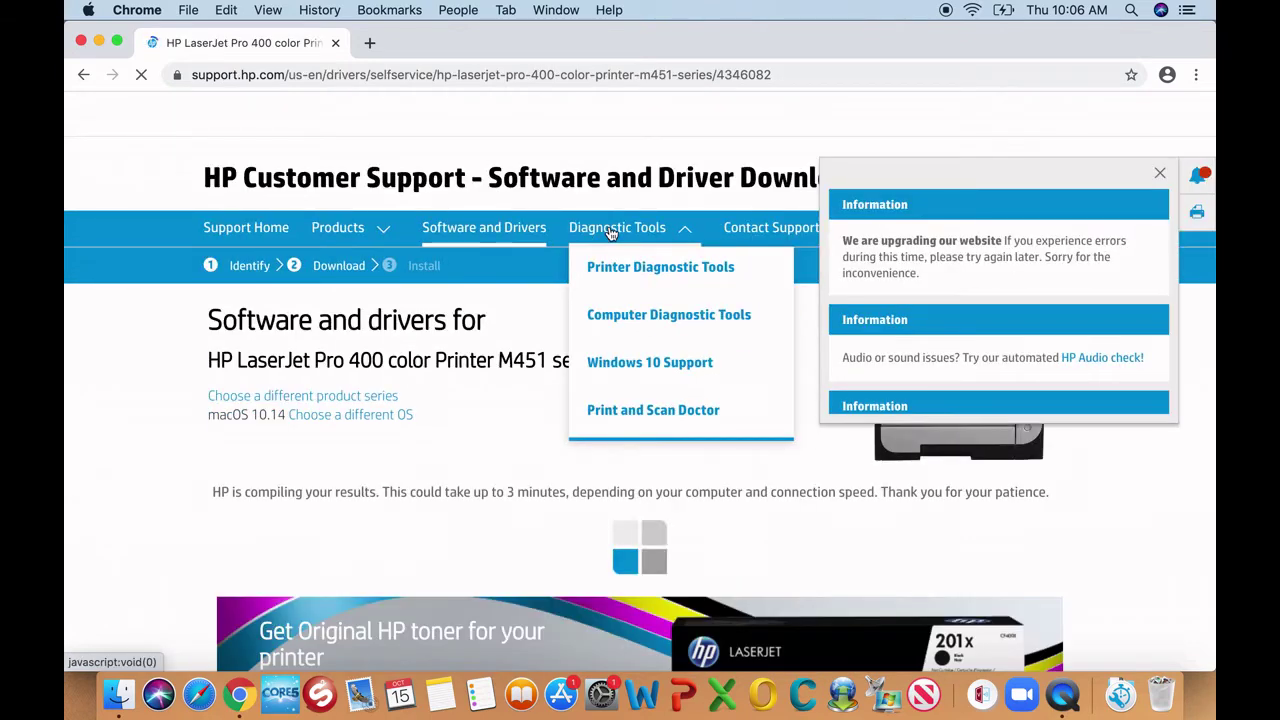
Download the HP Easy Start installer from the support page's Driver section and open the zip
{"action": "left_click", "coordinate": [1159, 175]}
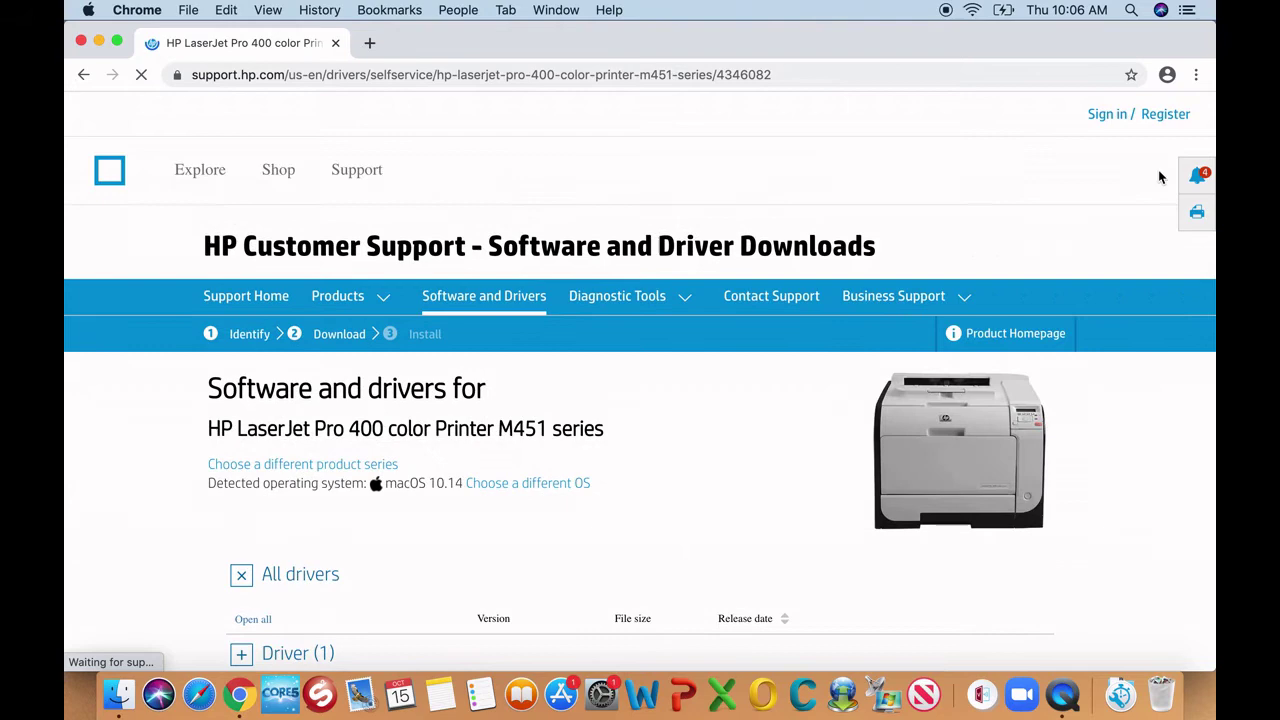
{"action": "scroll", "coordinate": [726, 475], "scroll_direction": "down", "scroll_amount": 5}
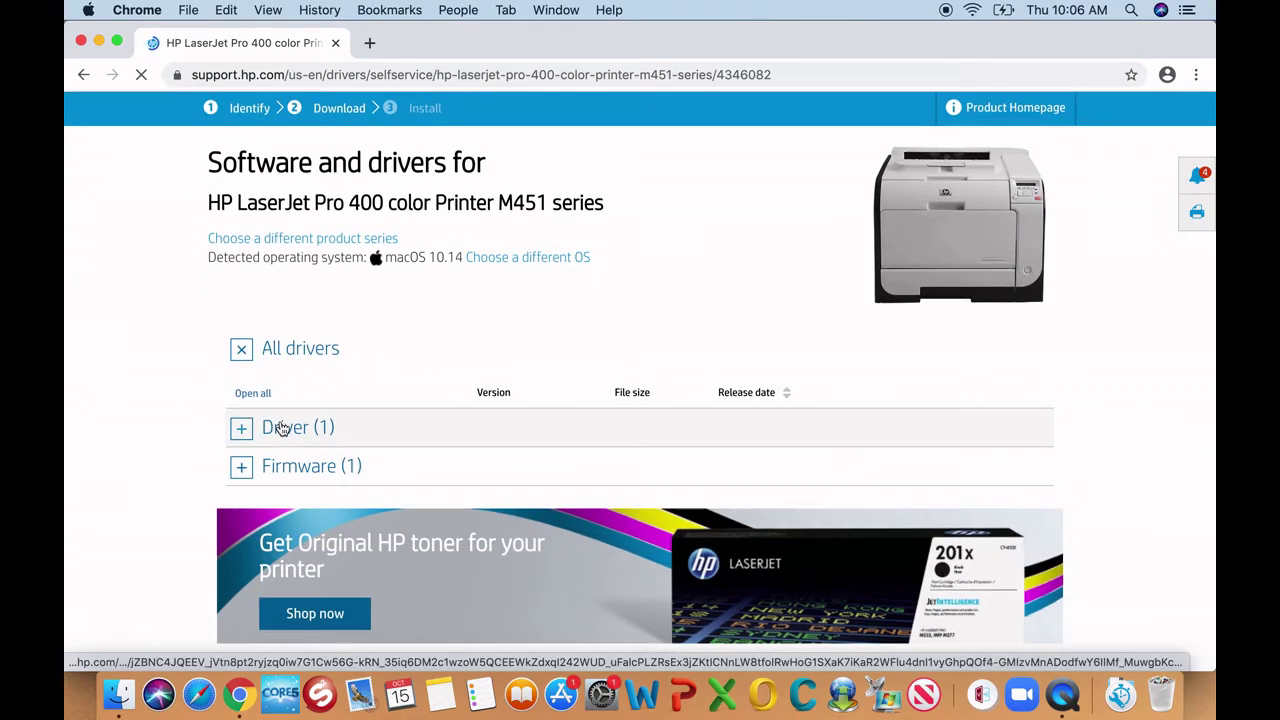
{"action": "left_click", "coordinate": [281, 428]}
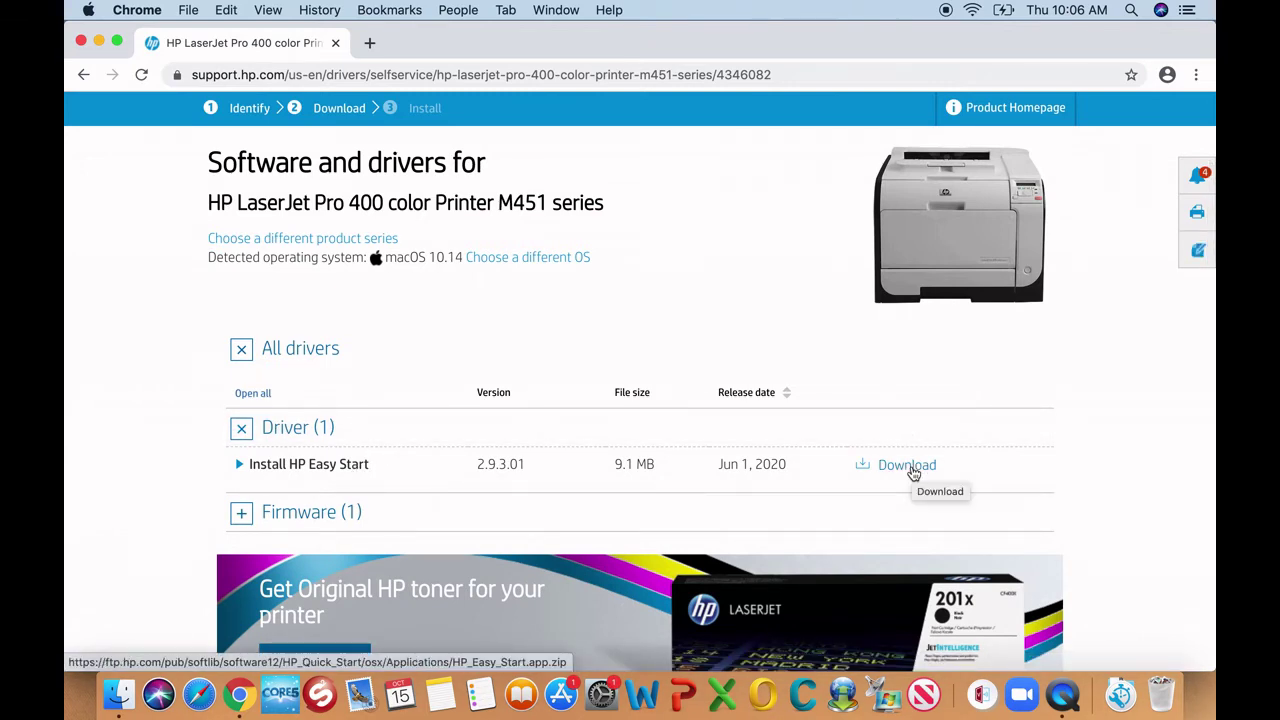
{"action": "left_click", "coordinate": [910, 468]}
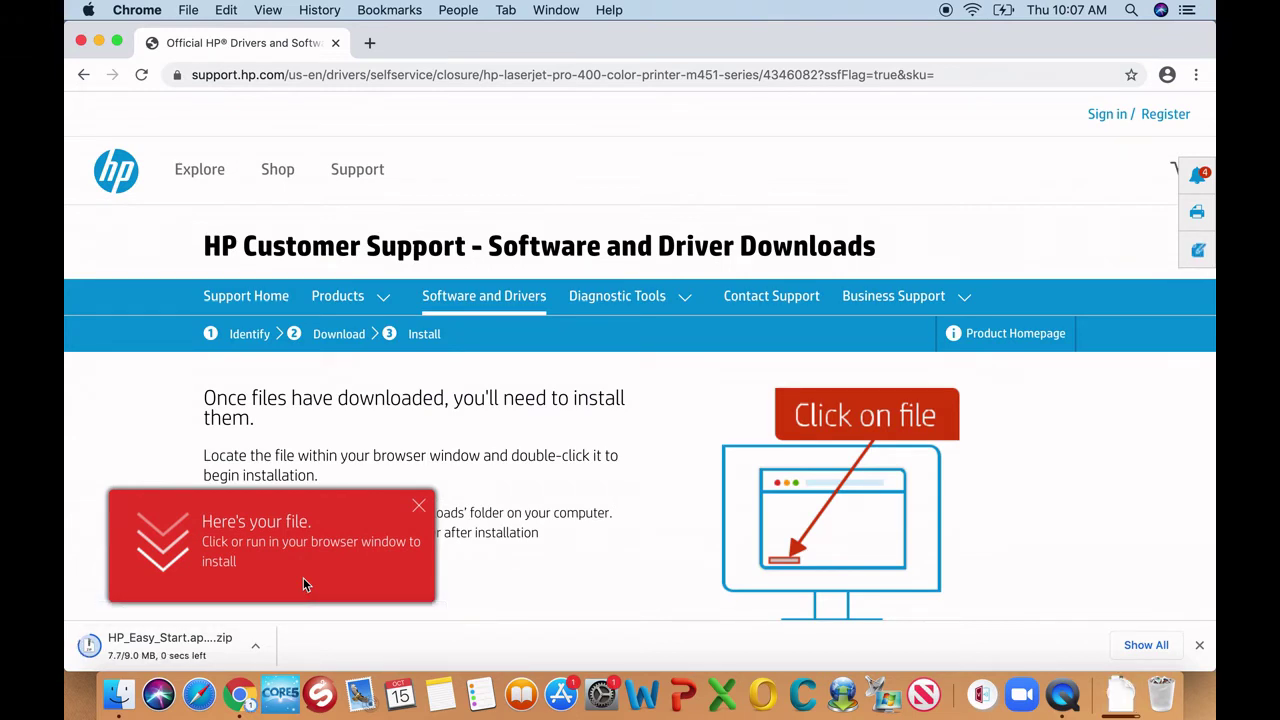
{"action": "left_click", "coordinate": [191, 647]}
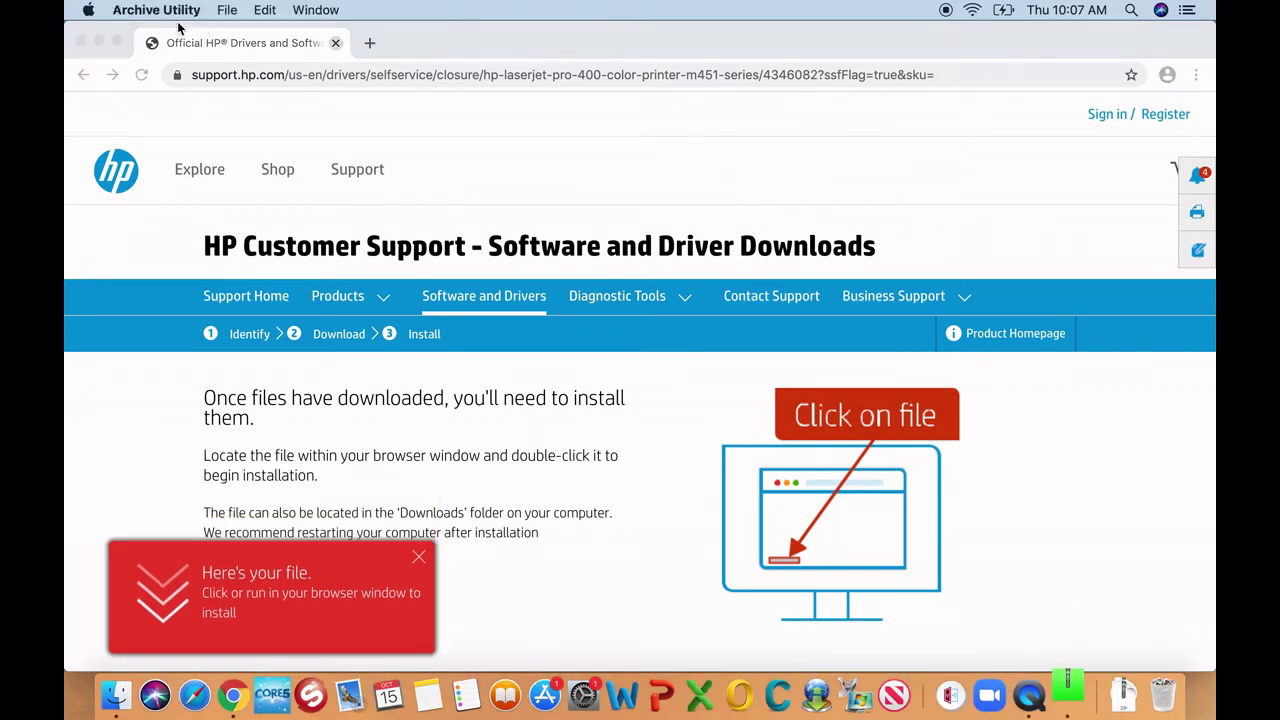
Close Chrome and launch HP Easy Start 2 from Downloads, approving it in the security prompt
{"action": "left_click", "coordinate": [82, 42]}
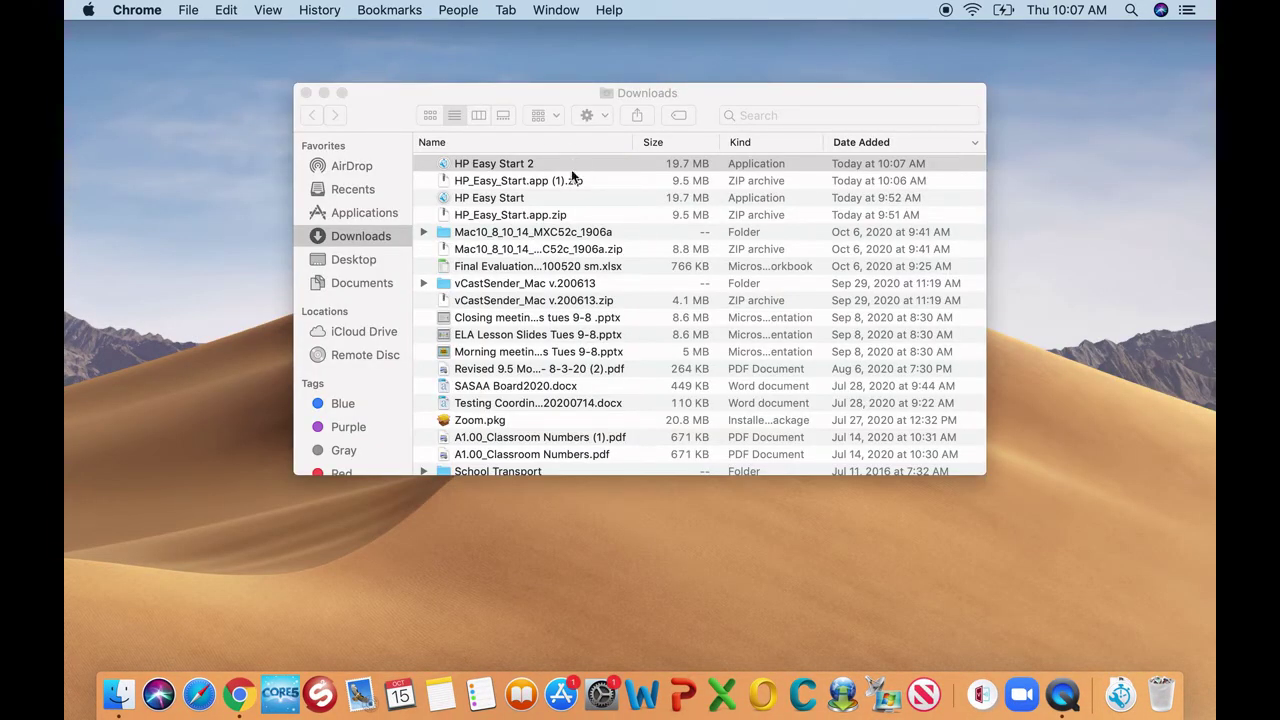
{"action": "double_click", "coordinate": [519, 166]}
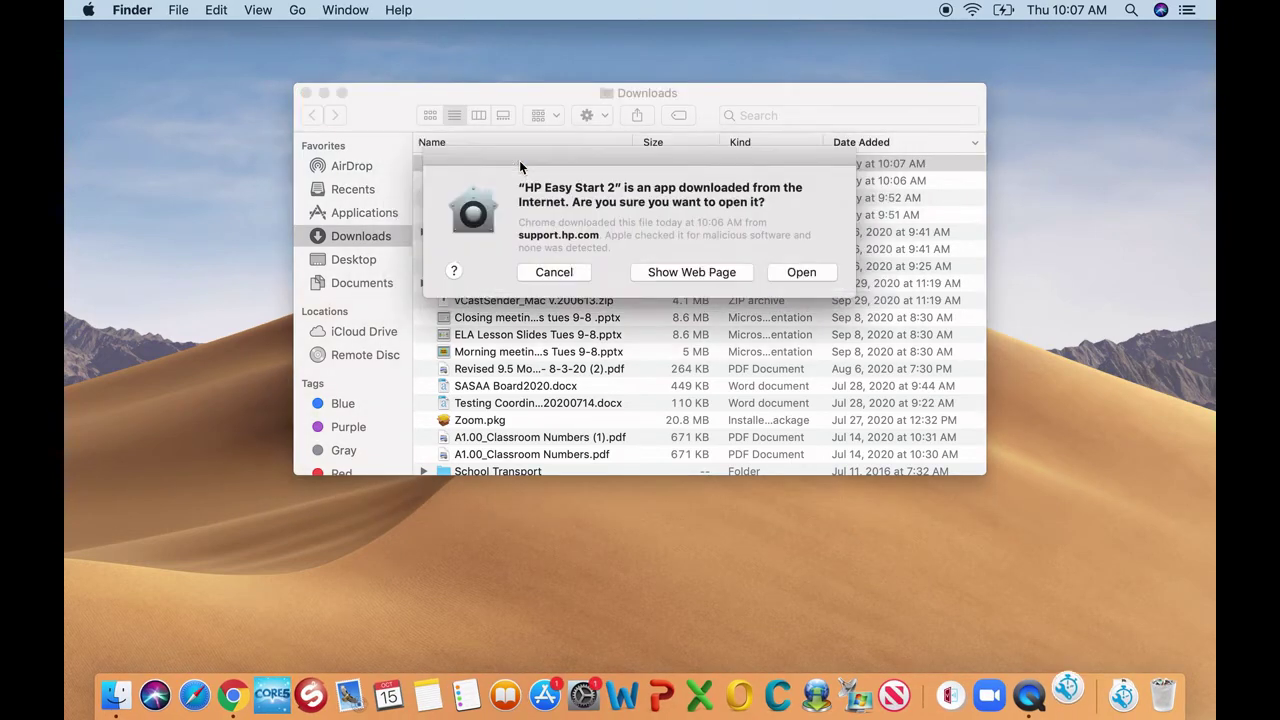
{"action": "left_click", "coordinate": [785, 276]}
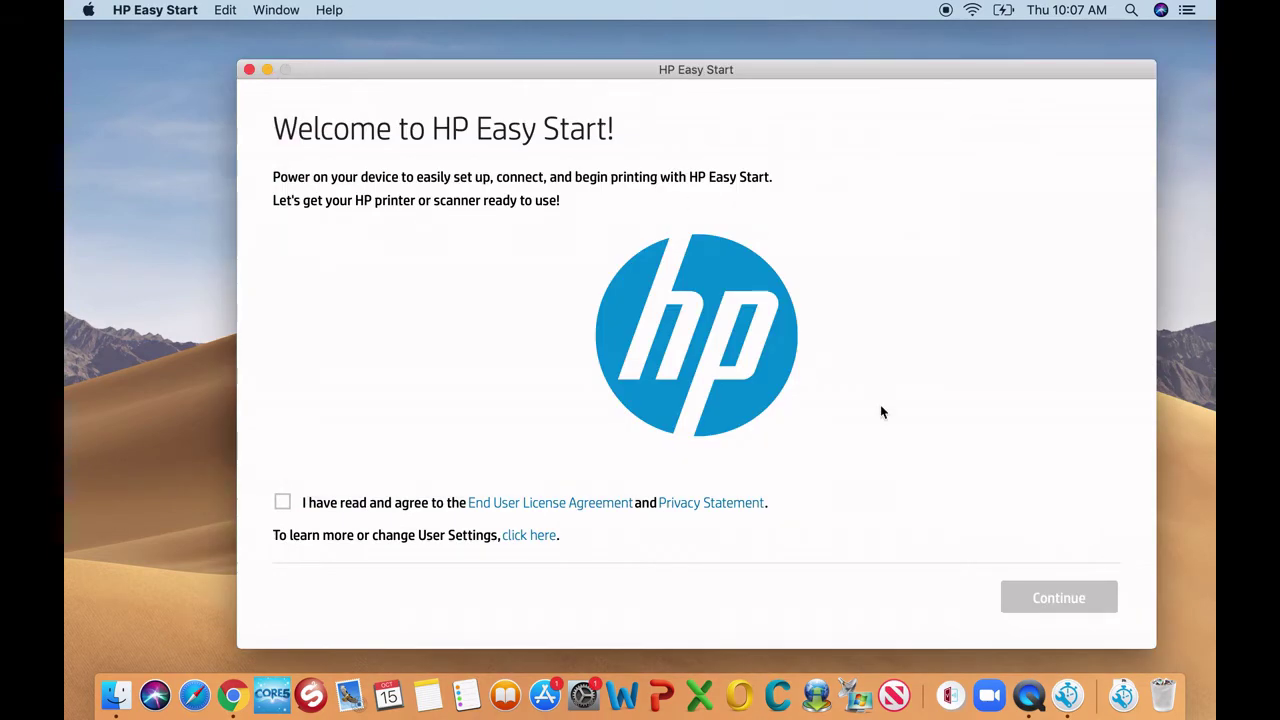
Accept the license agreement and continue past the Prepare printer for setup checklist
{"action": "left_click", "coordinate": [283, 503]}
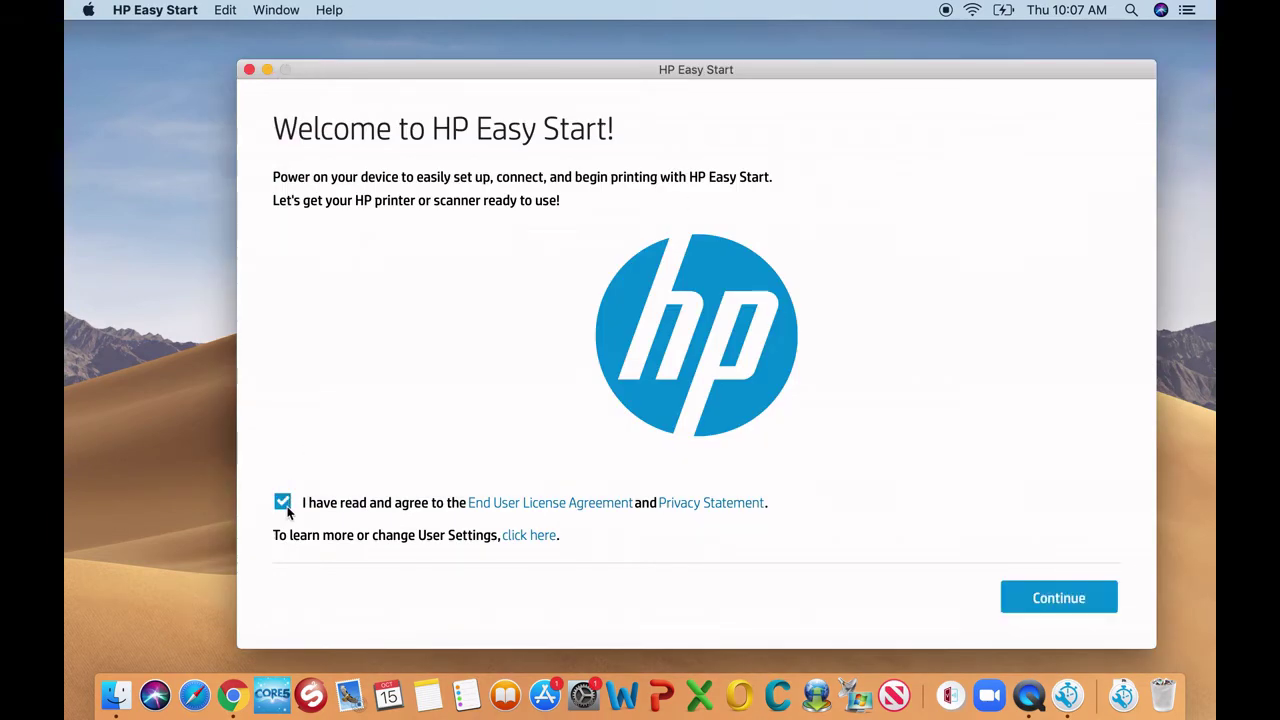
{"action": "left_click", "coordinate": [1050, 598]}
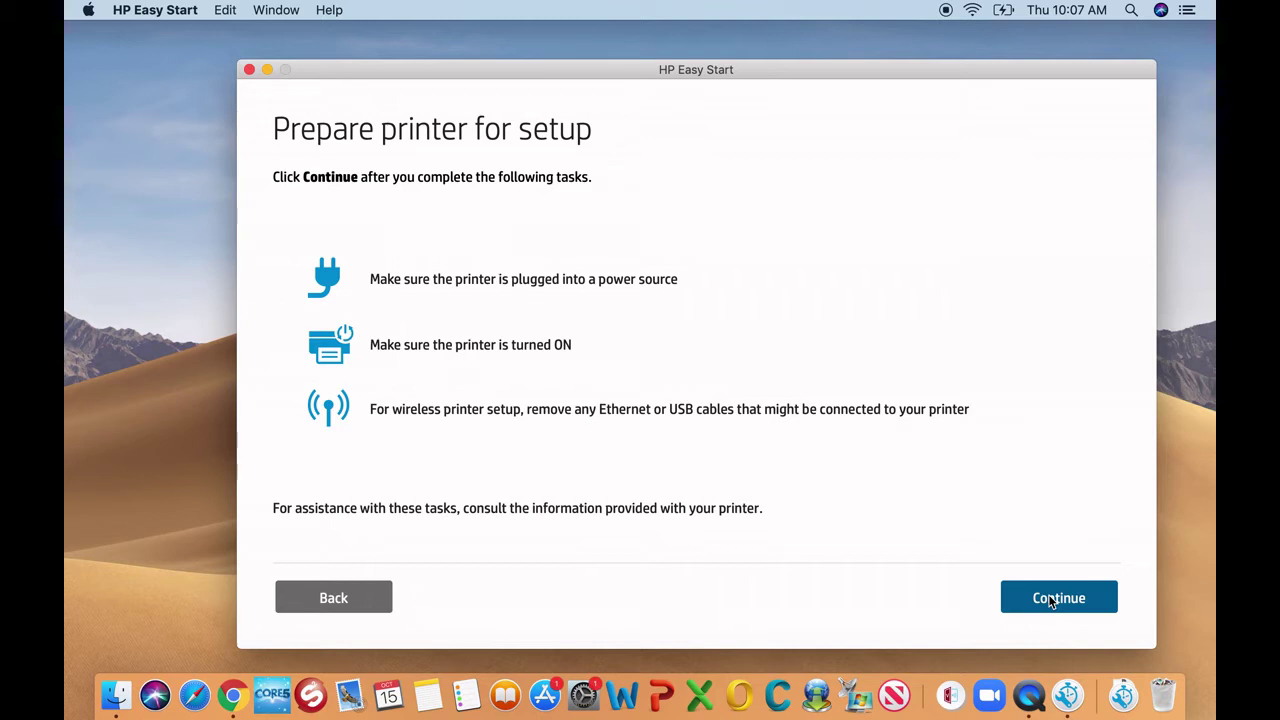
{"action": "left_click", "coordinate": [1049, 597]}
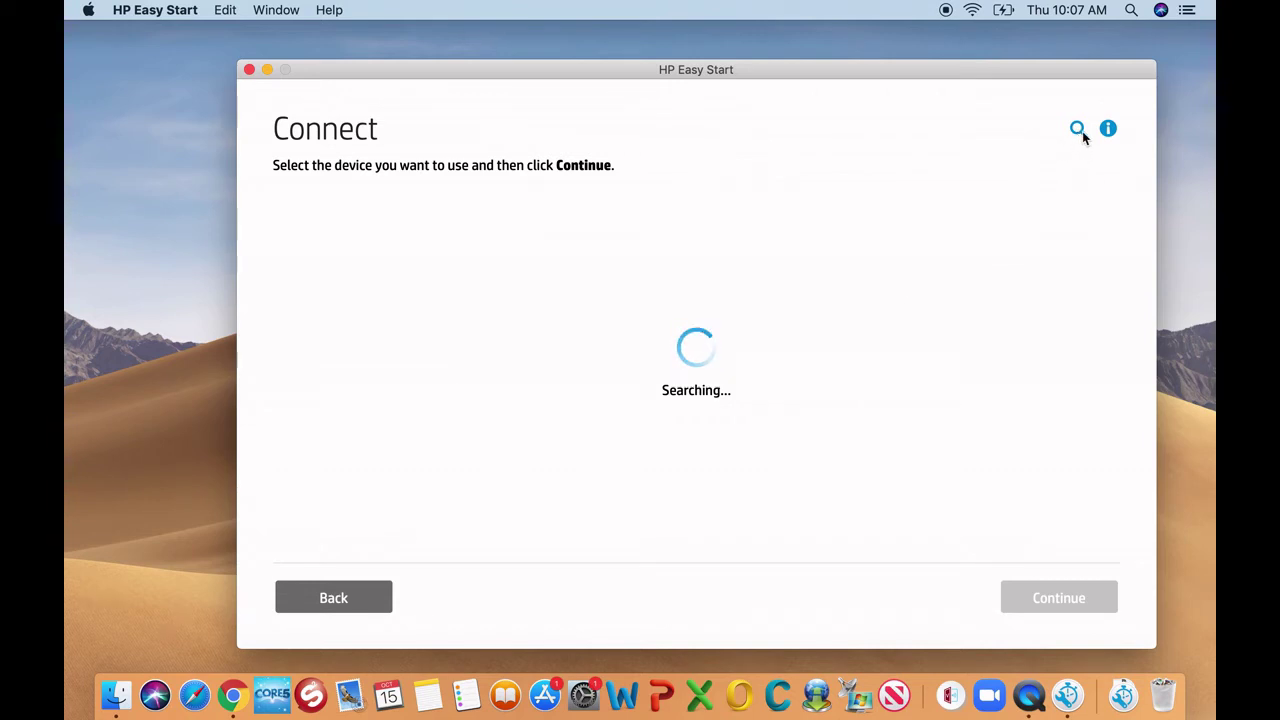
Search for the printer by IP 10.163.110.2 and continue with the found HP LaserJet 400
{"action": "left_click", "coordinate": [1080, 133]}
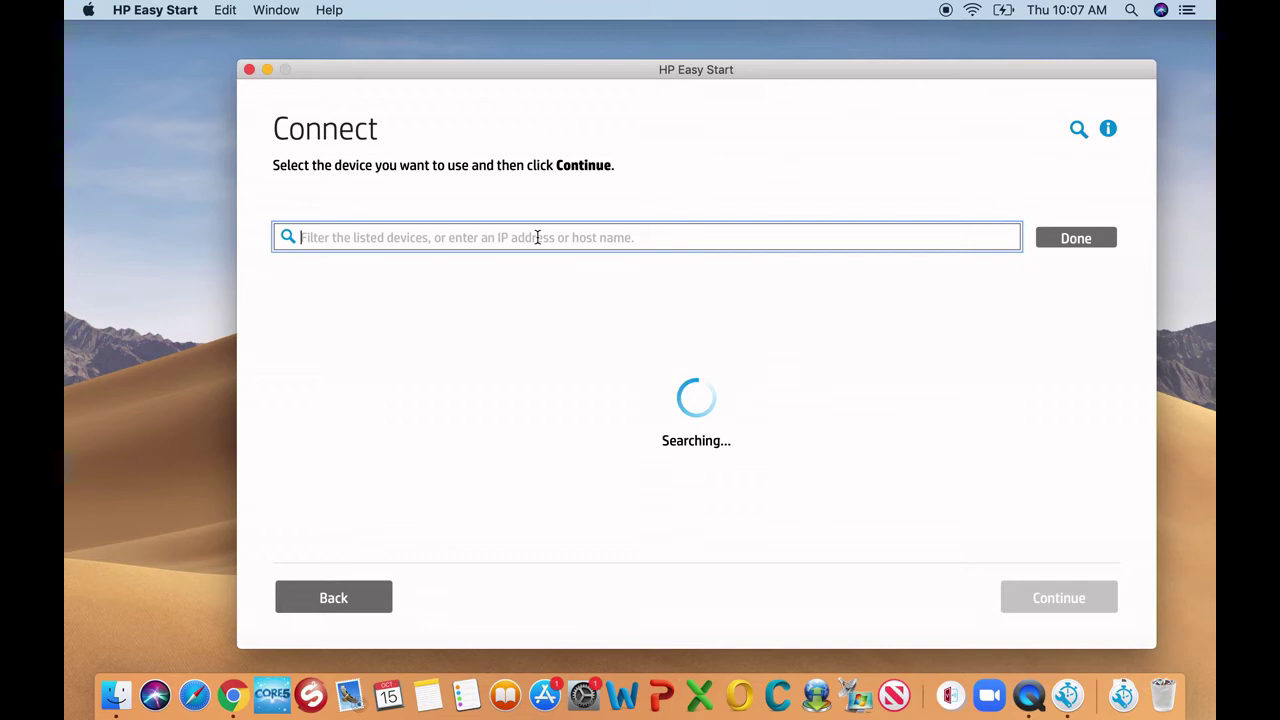
{"action": "type", "text": "10."}
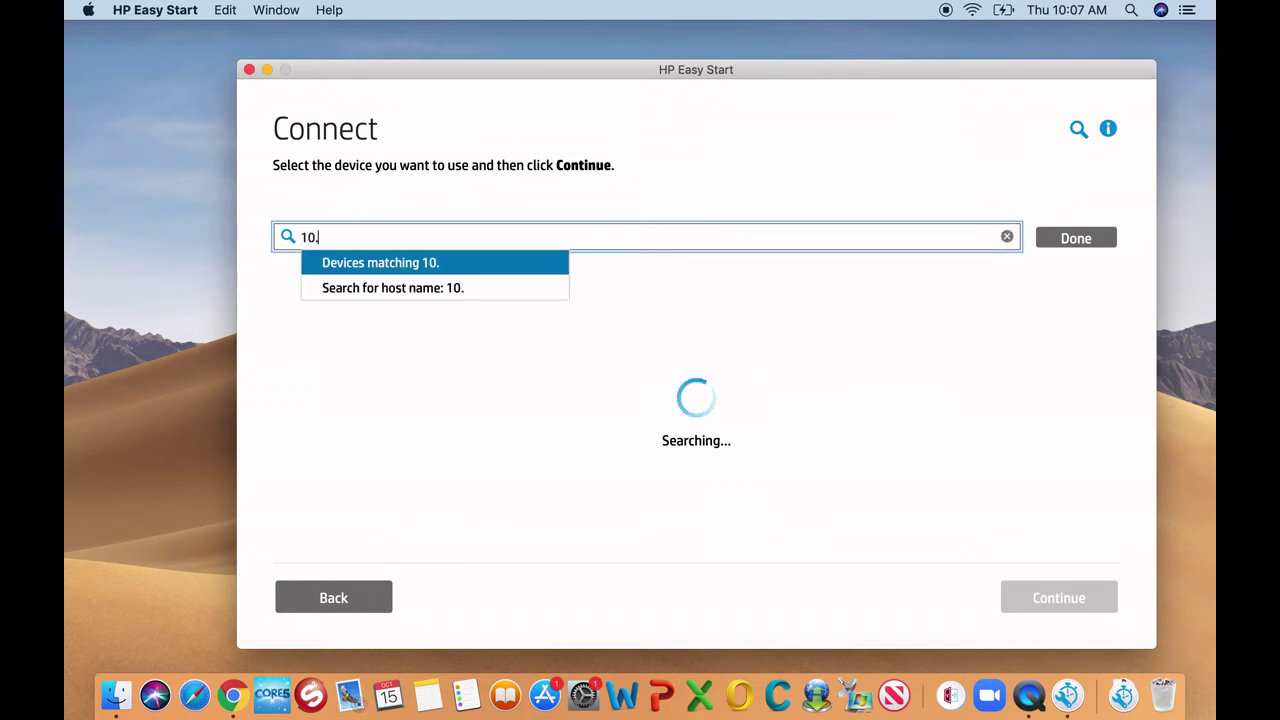
{"action": "type", "text": "163.110.2"}
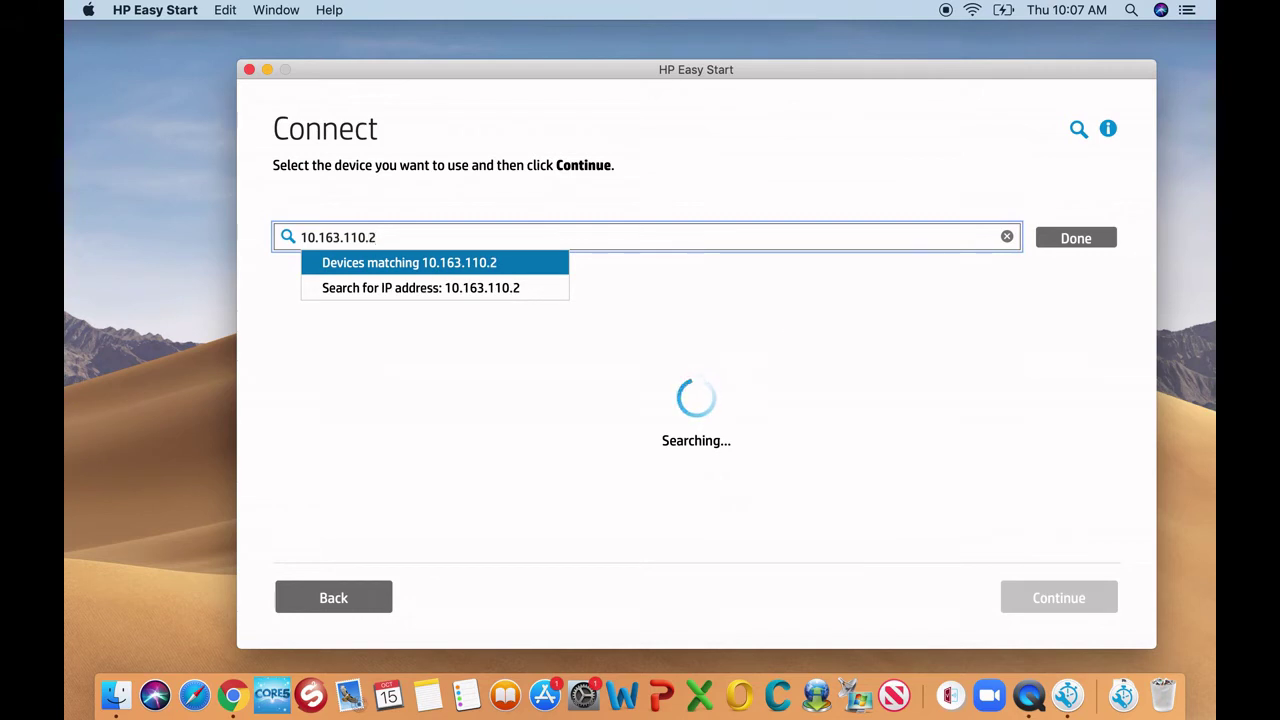
{"action": "left_click", "coordinate": [404, 288]}
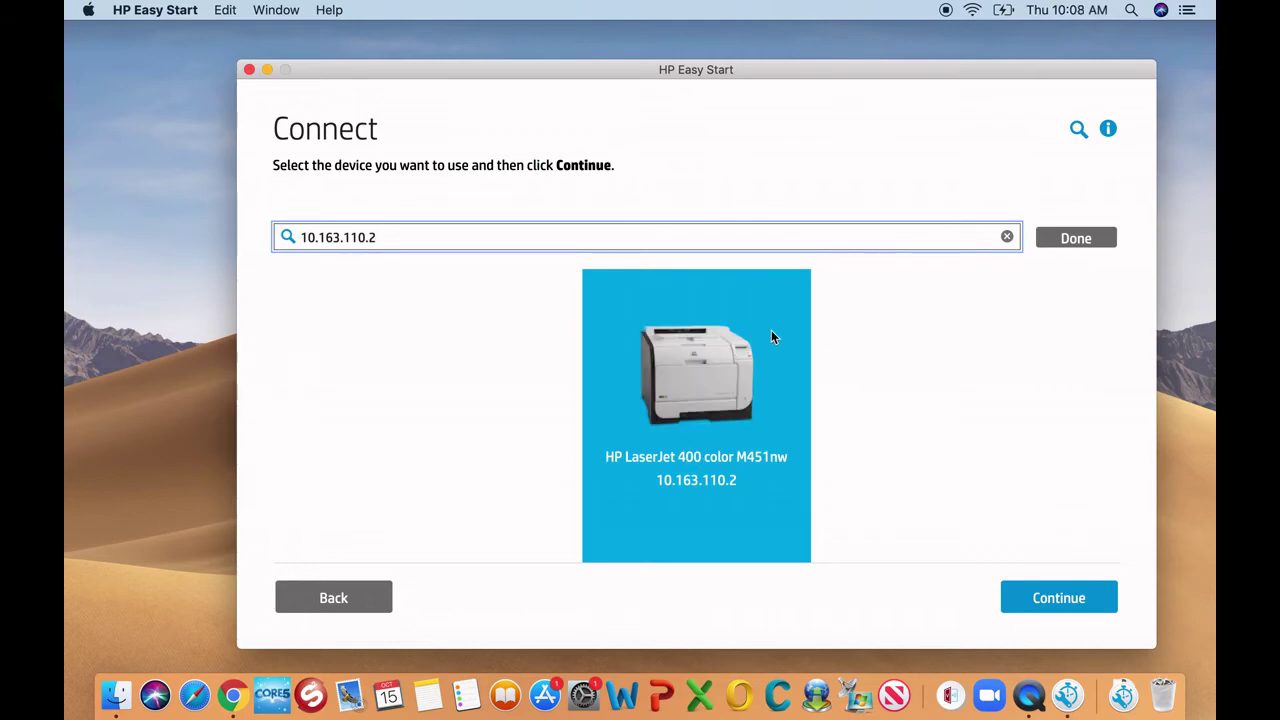
{"action": "left_click", "coordinate": [1062, 596]}
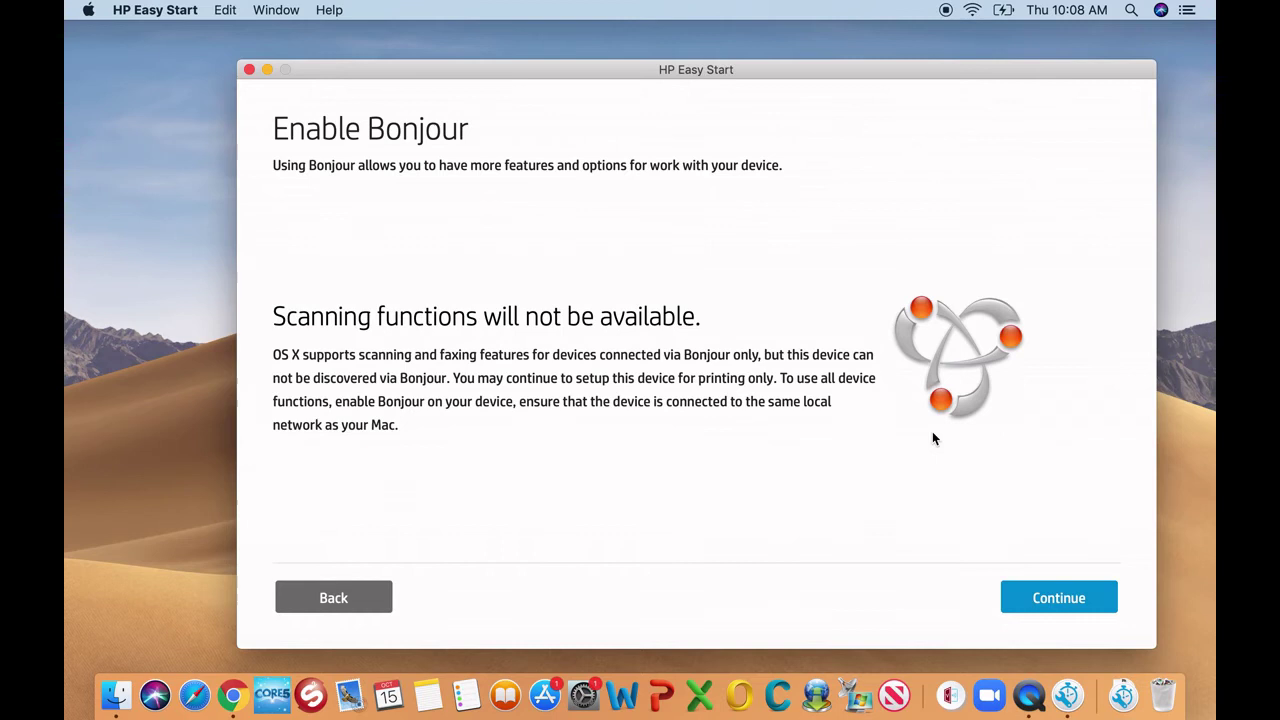
Accept the Bonjour notice and install Essential Software, authorising with the Mac password
{"action": "left_click", "coordinate": [1038, 605]}
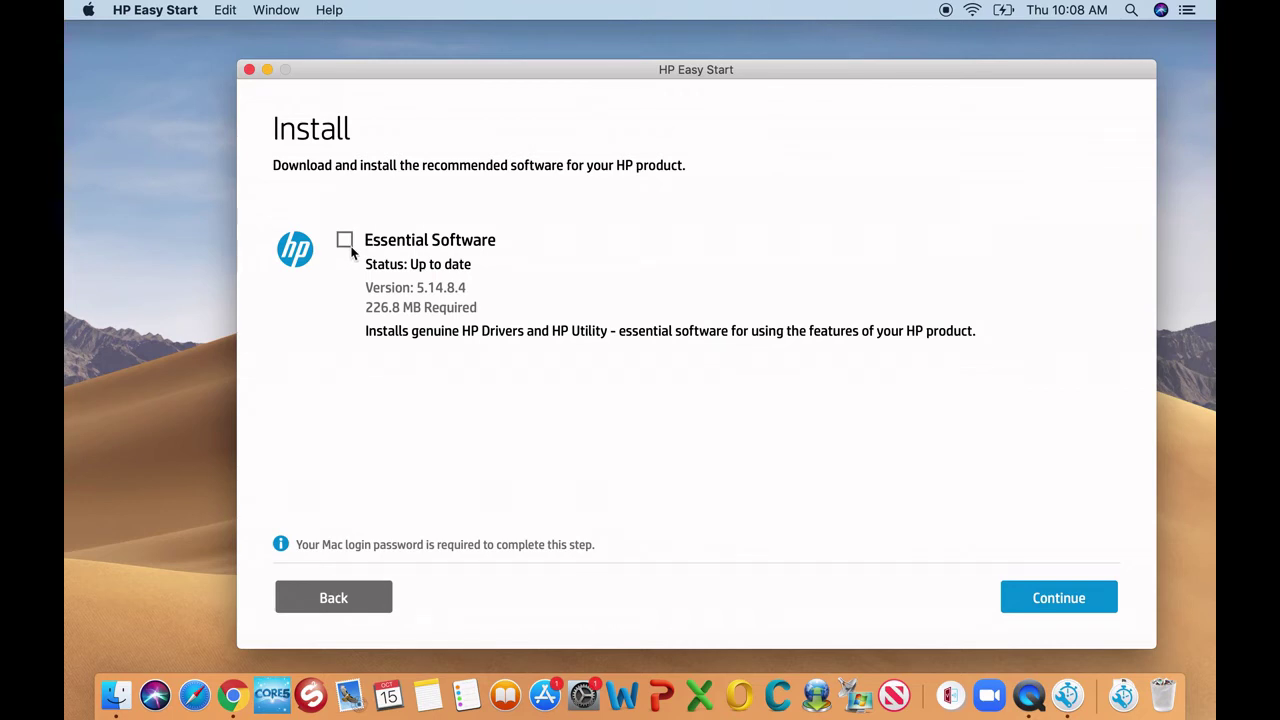
{"action": "left_click", "coordinate": [345, 242]}
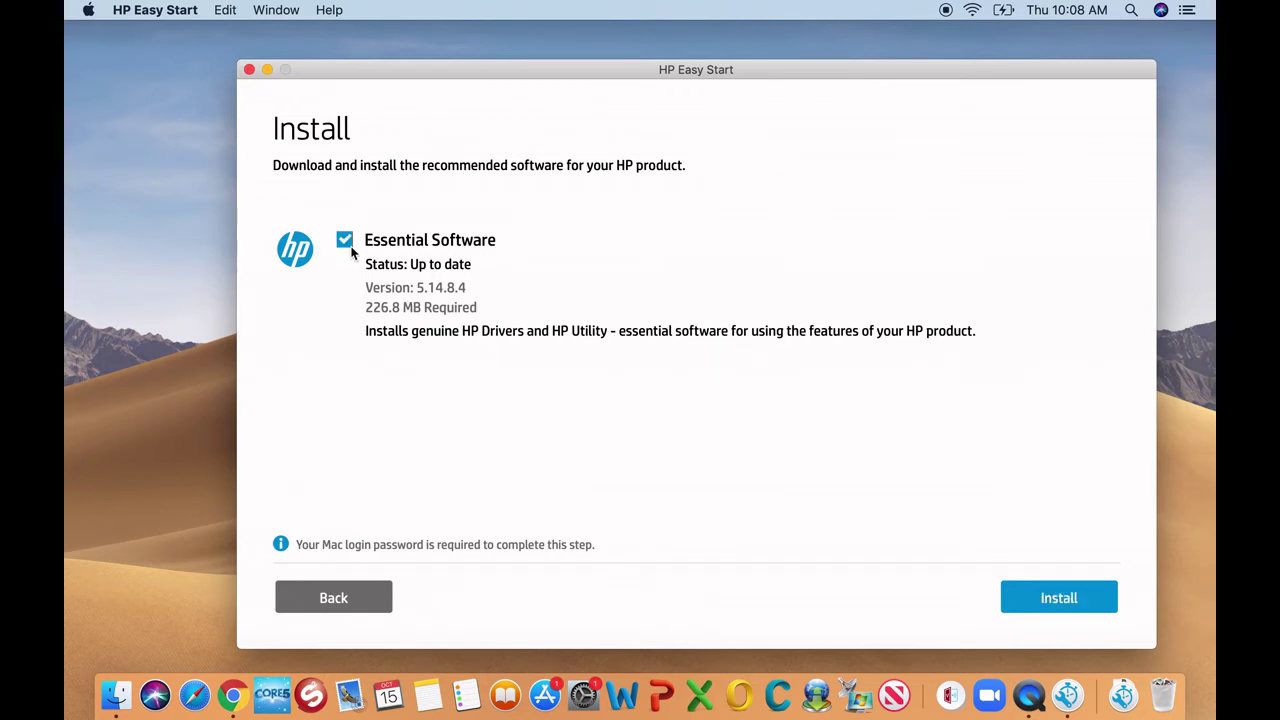
{"action": "left_click", "coordinate": [1062, 606]}
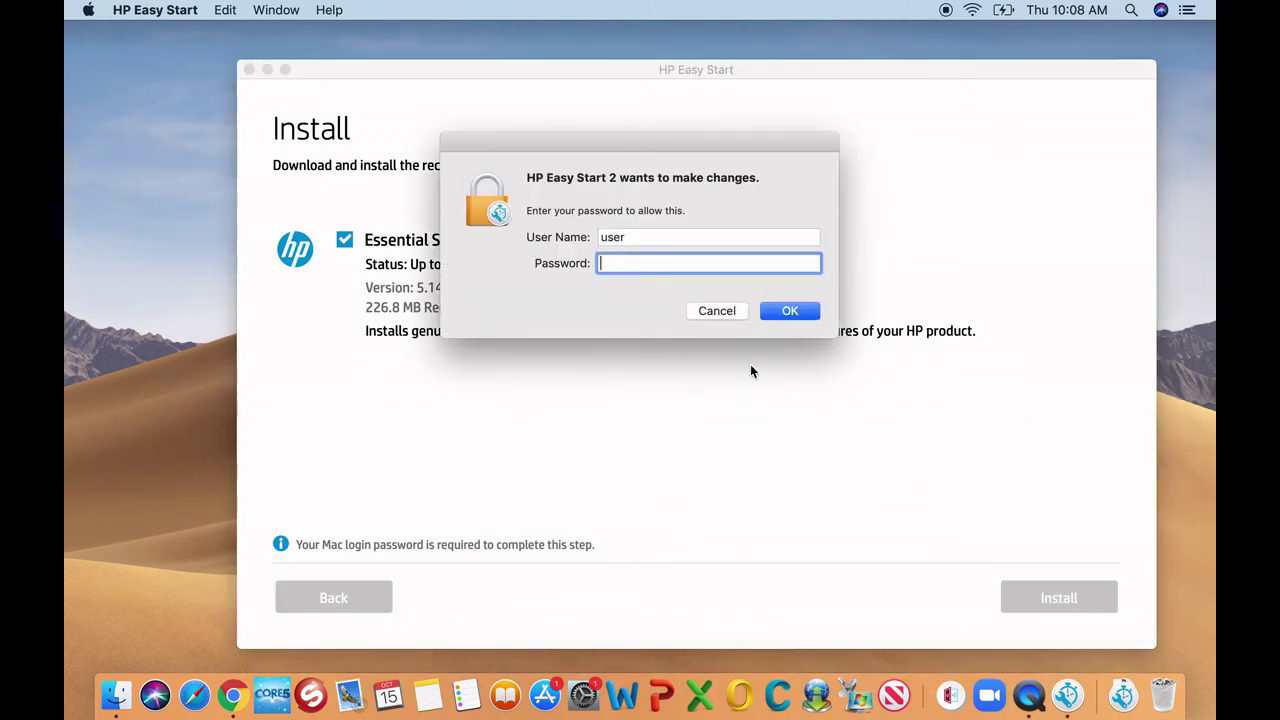
{"action": "type", "text": "•••"}
{"action": "left_click", "coordinate": [810, 316]}
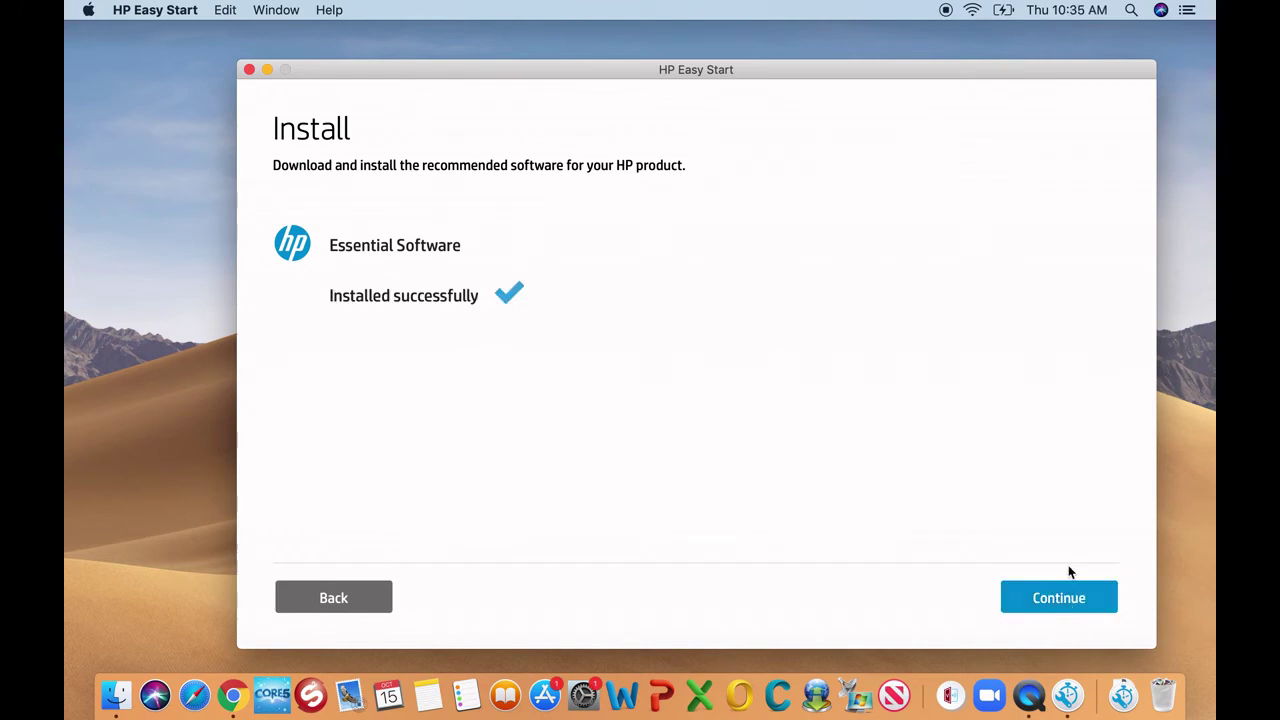
Add the printer to the Mac, skip the test page and continue setup online
{"action": "left_click", "coordinate": [1064, 598]}
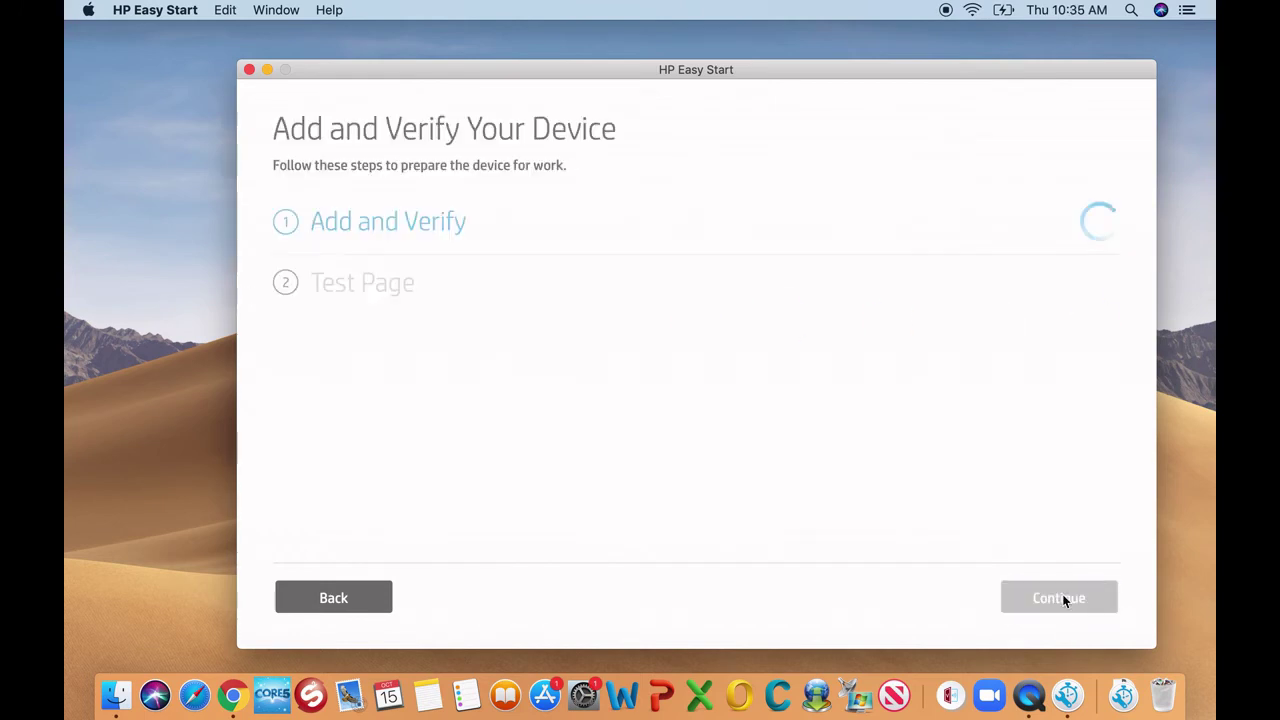
{"action": "left_click", "coordinate": [366, 296]}
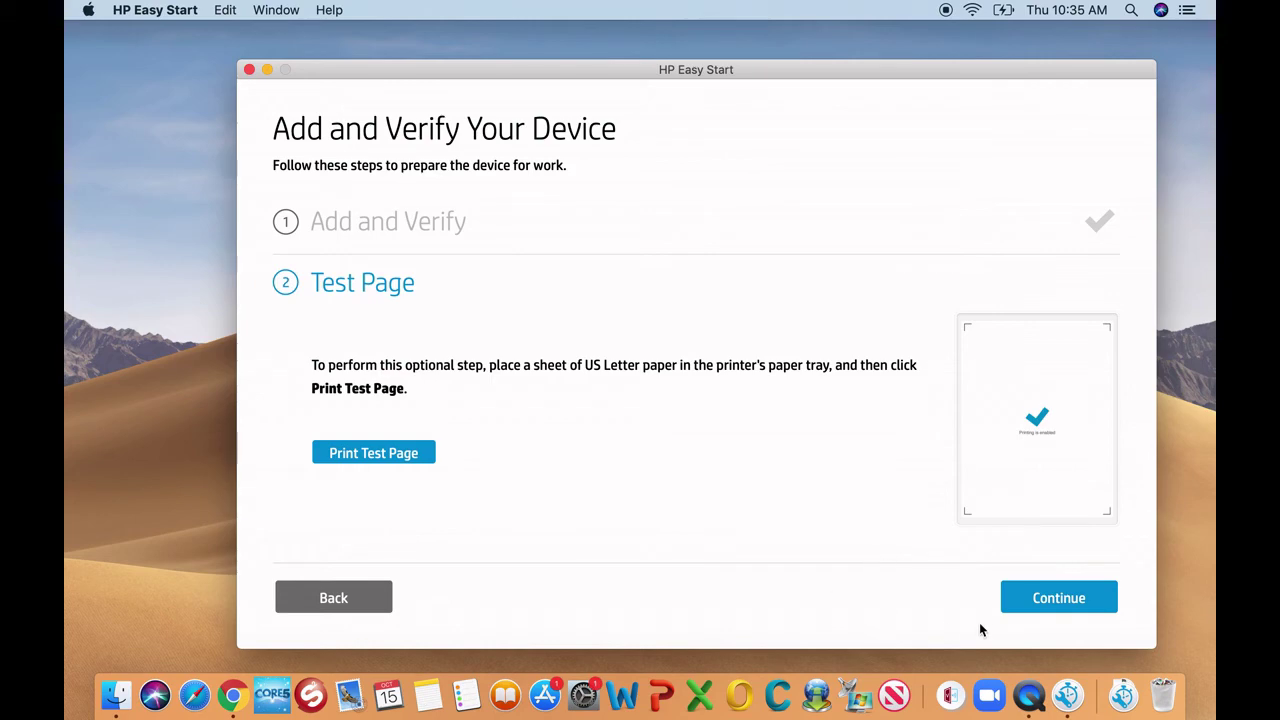
{"action": "left_click", "coordinate": [1057, 600]}
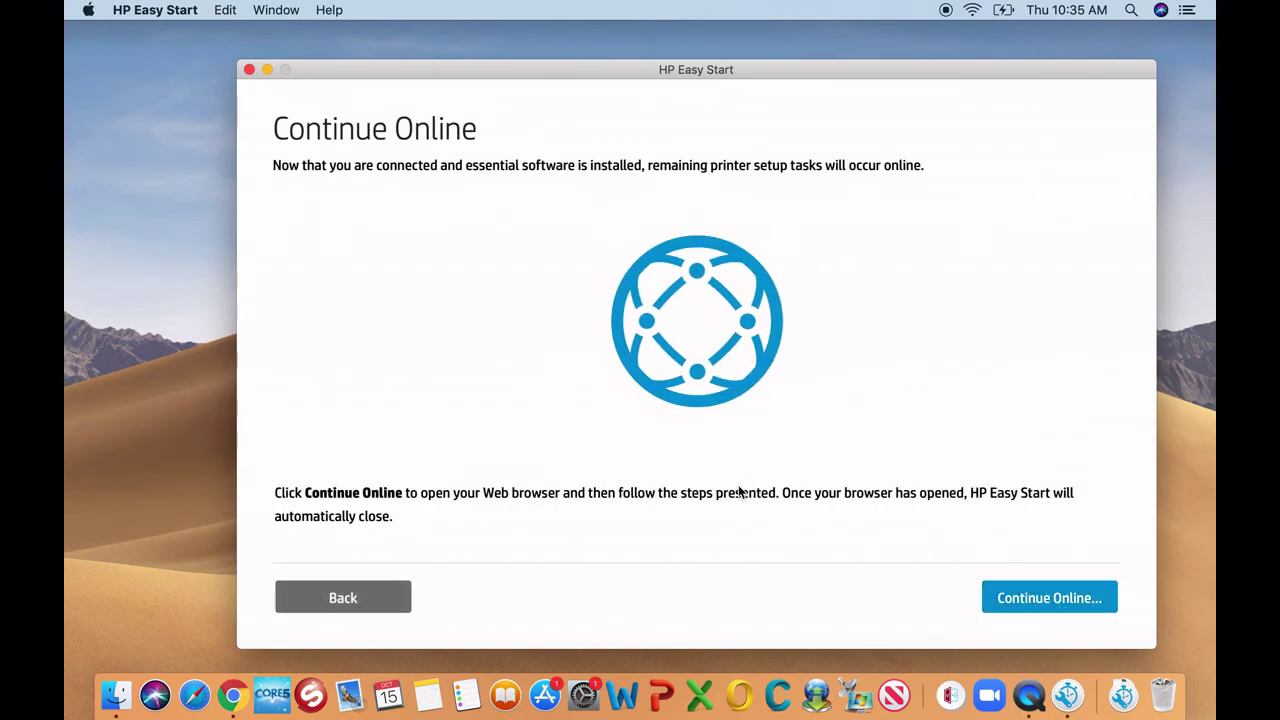
{"action": "left_click", "coordinate": [1089, 599]}
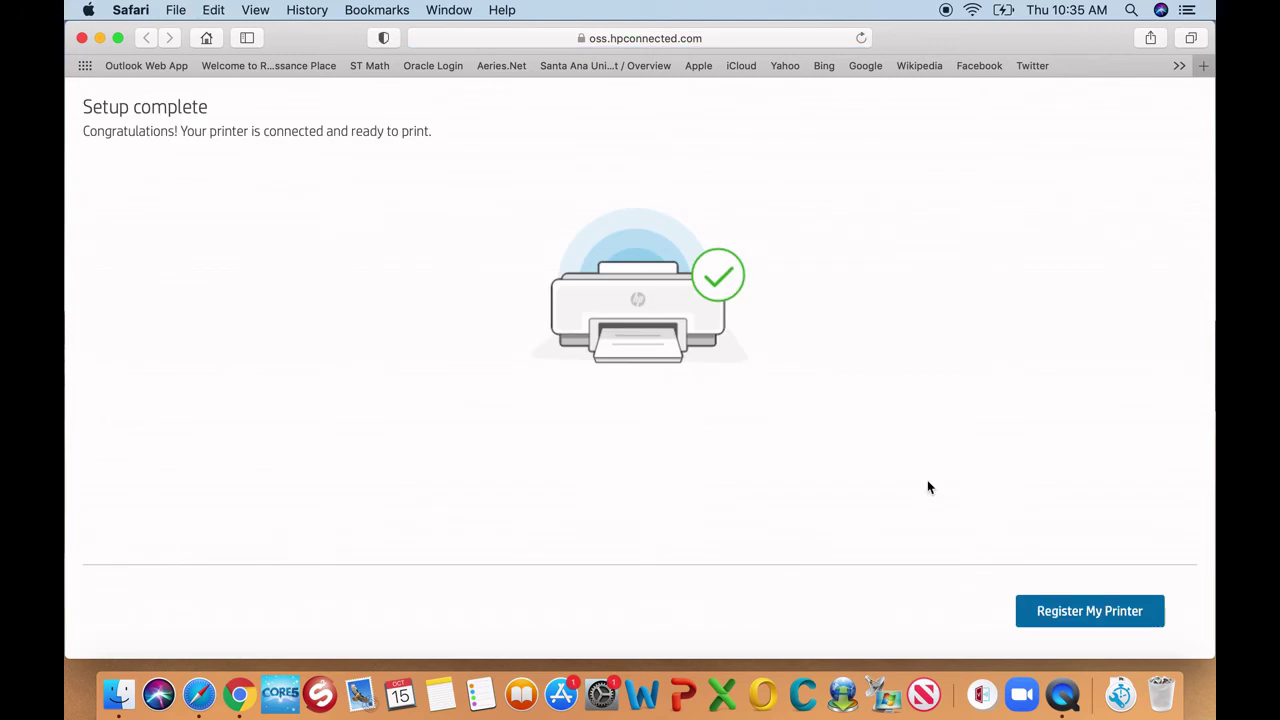
Close Safari and the Downloads window, then open System Preferences from the Apple menu
{"action": "left_click", "coordinate": [82, 38]}
{"action": "left_click", "coordinate": [306, 93]}
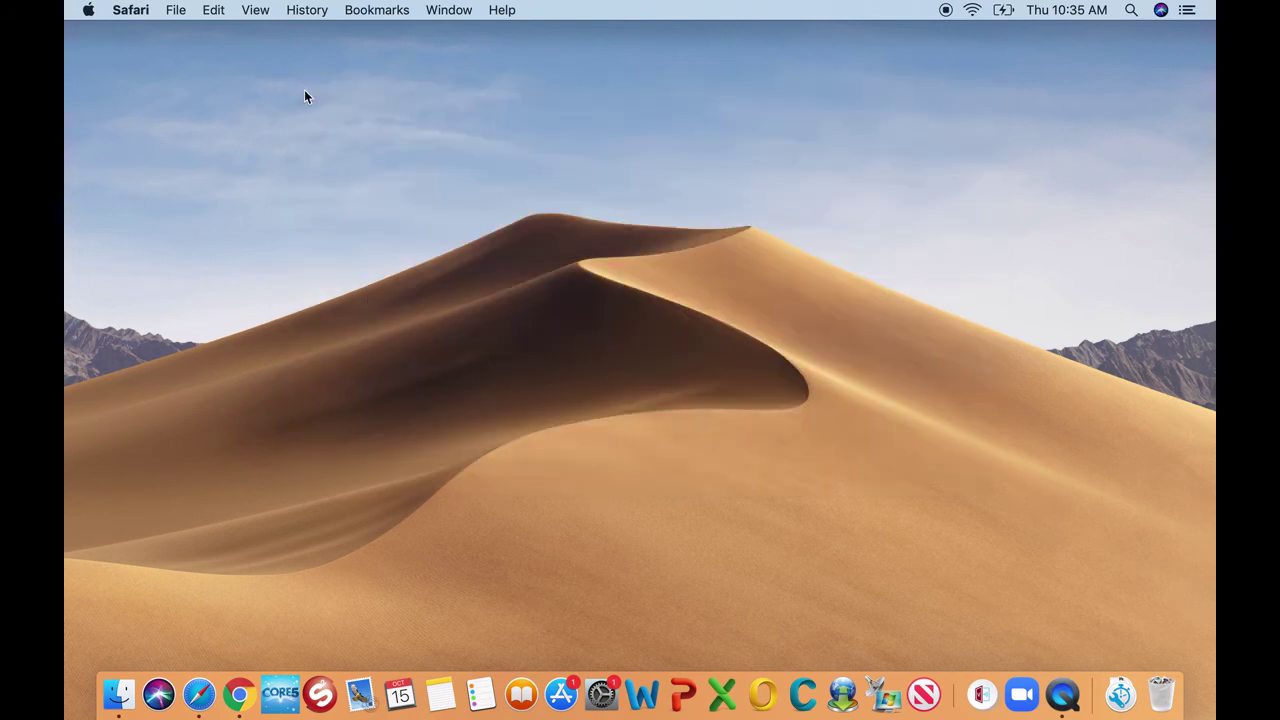
{"action": "left_click", "coordinate": [88, 11]}
{"action": "mouse_move", "coordinate": [88, 10]}
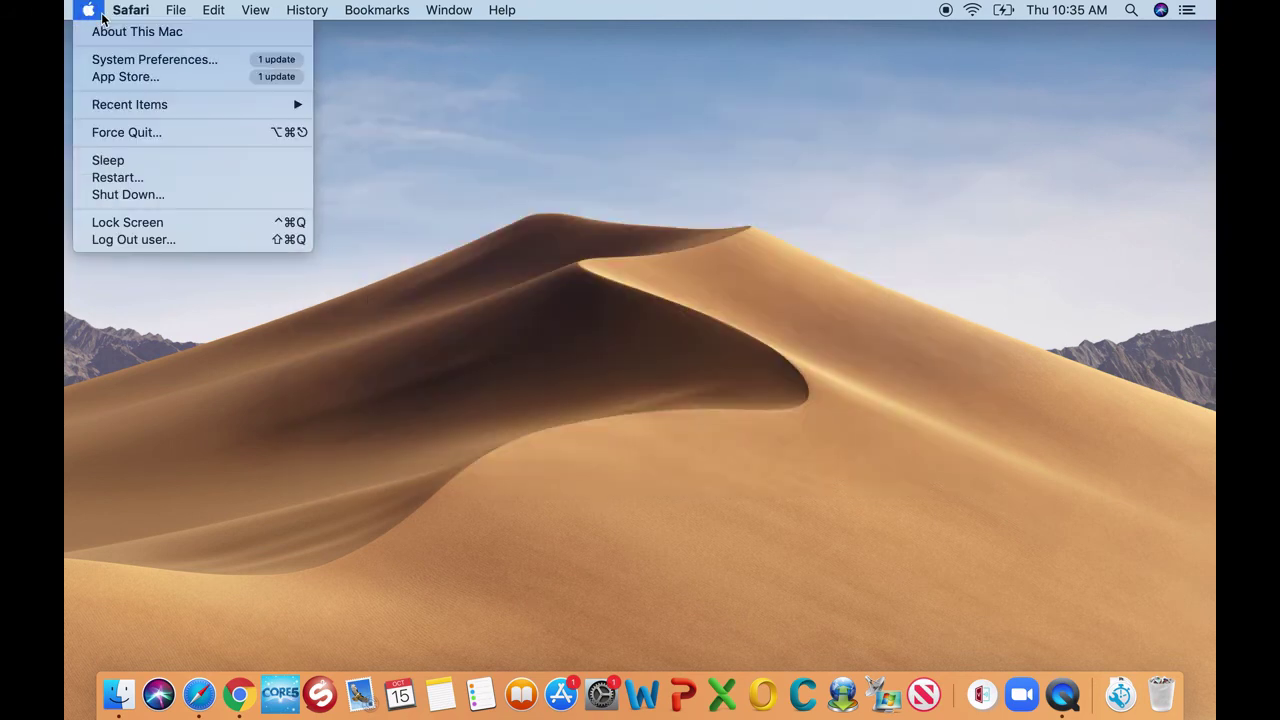
{"action": "left_click", "coordinate": [112, 60]}
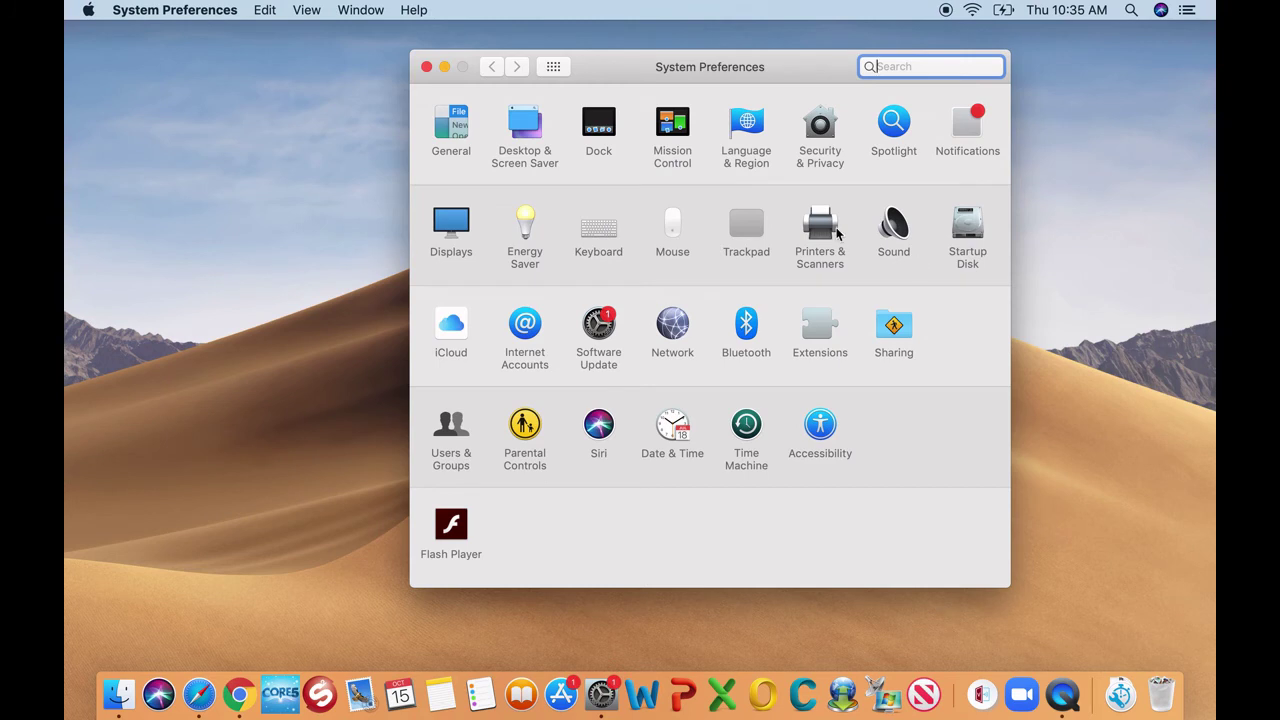
Rename the 10.163.110.2 printer to 'Network Printer' in its settings and close the queue
{"action": "left_click", "coordinate": [836, 232]}
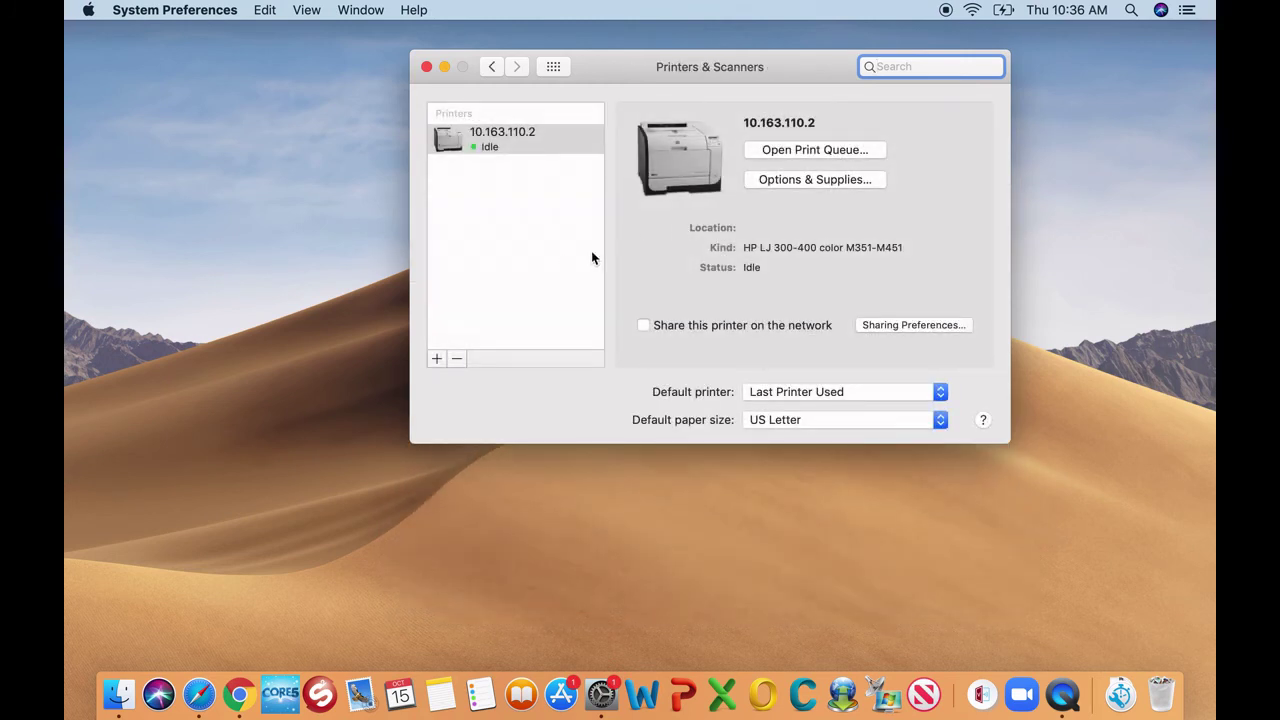
{"action": "double_click", "coordinate": [533, 140]}
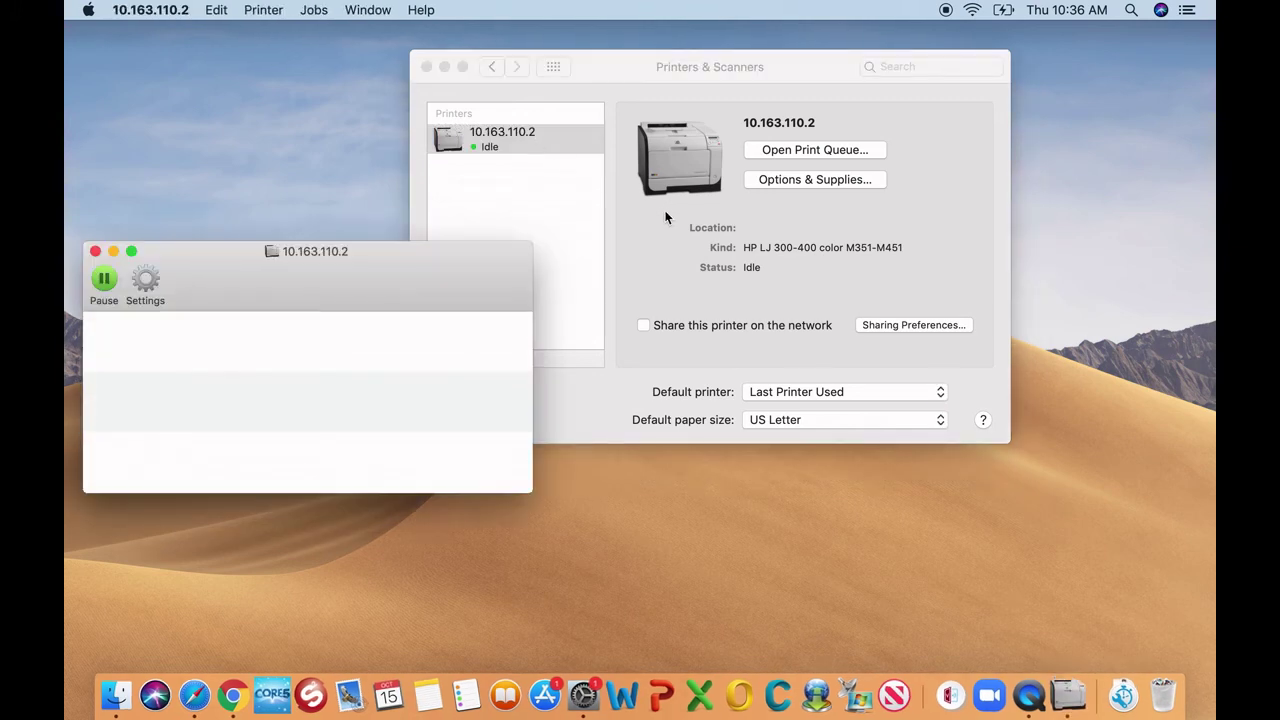
{"action": "left_click", "coordinate": [146, 285]}
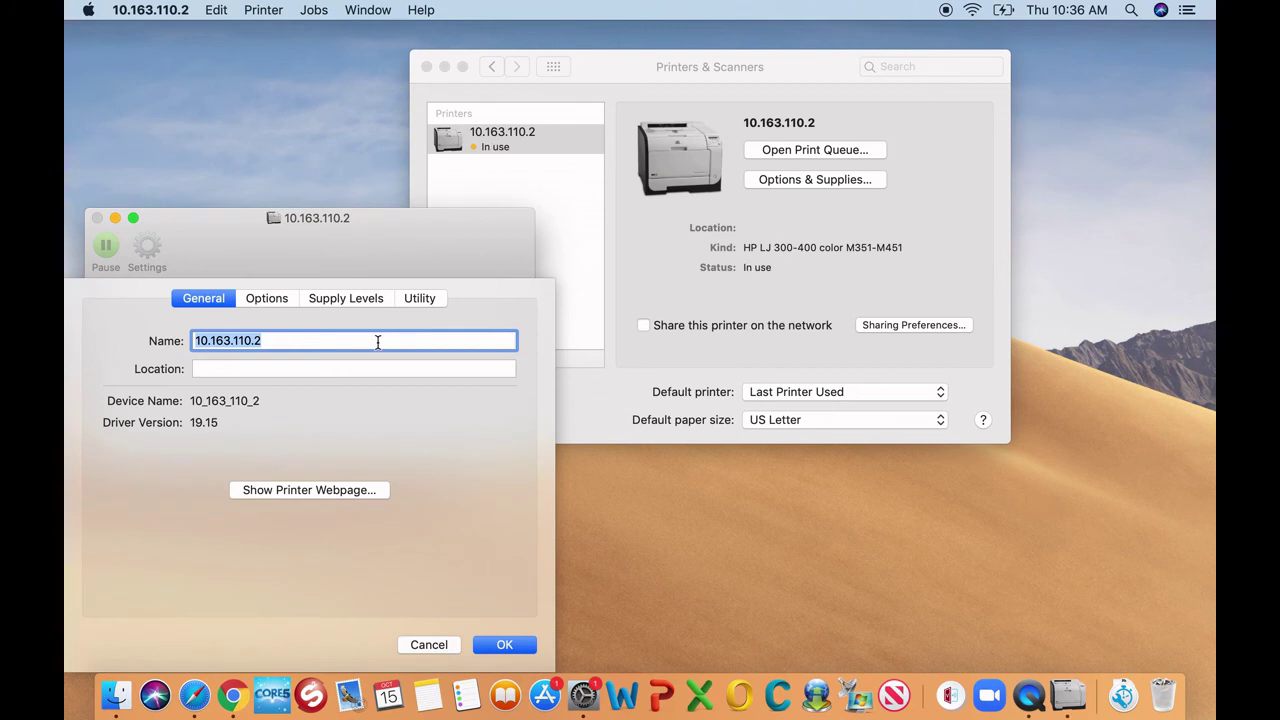
{"action": "type", "text": "Network Printer"}
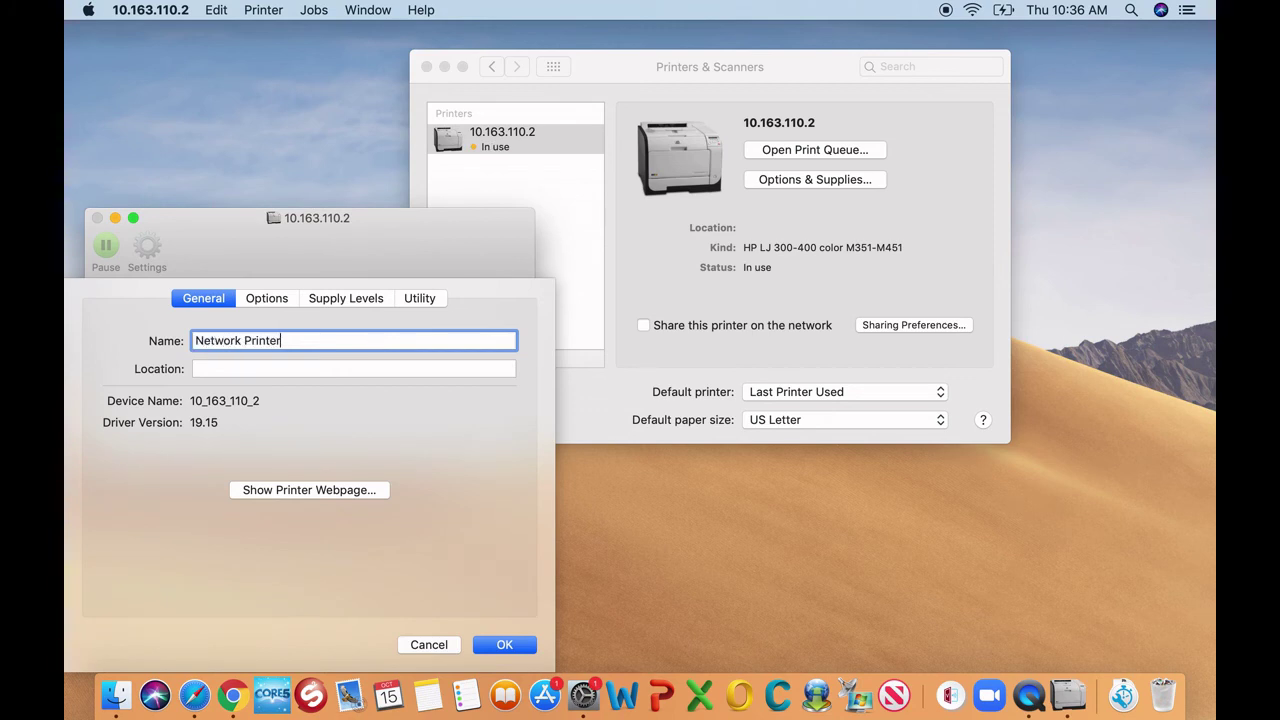
{"action": "left_click", "coordinate": [504, 645]}
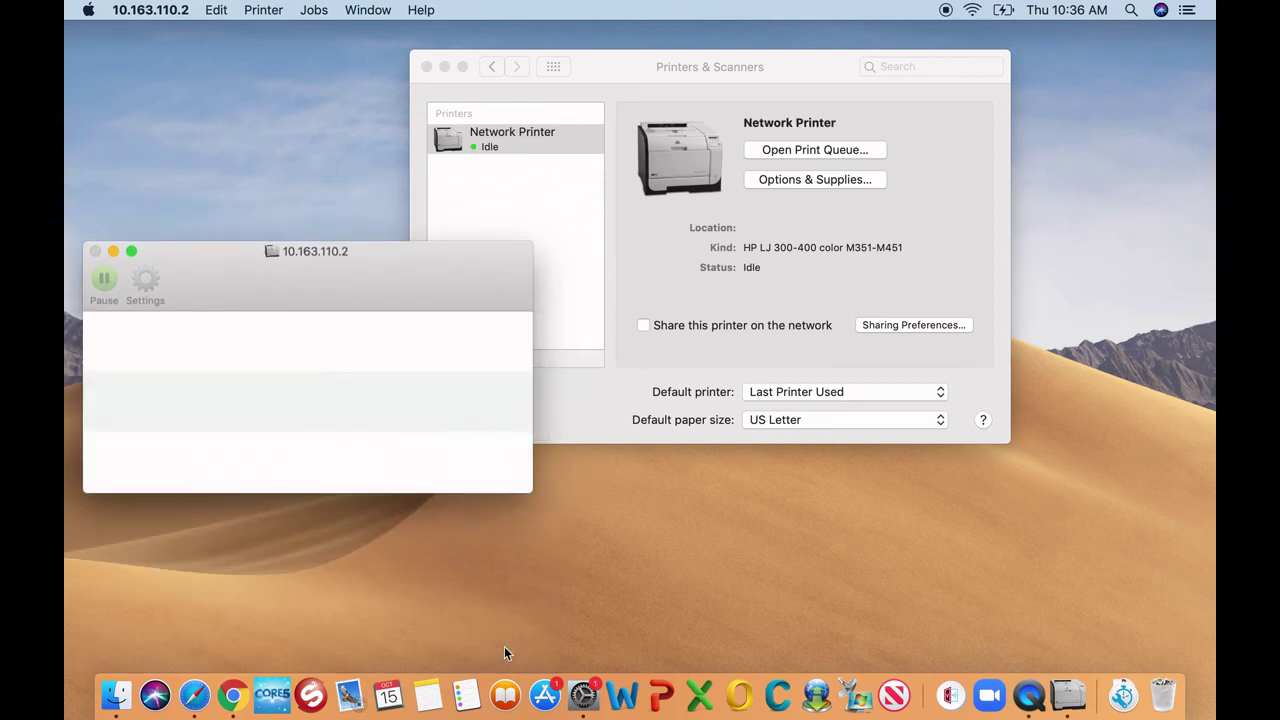
{"action": "left_click", "coordinate": [96, 251]}
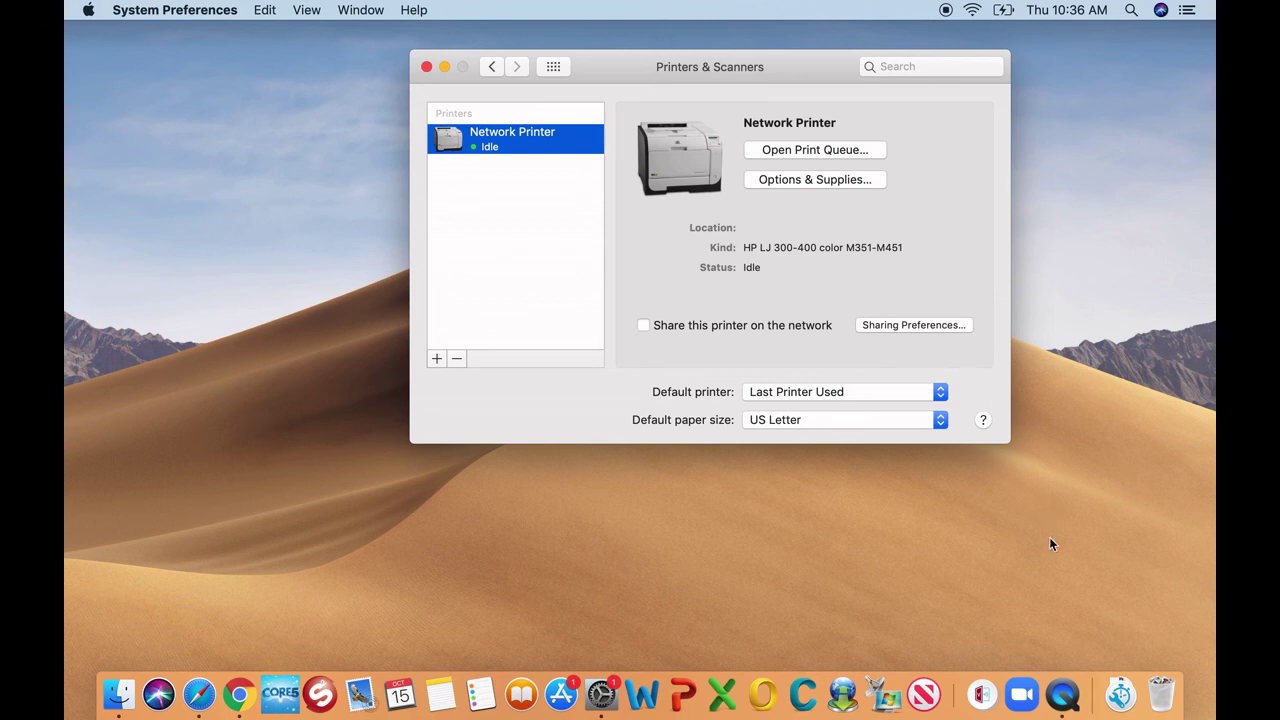
Close System Preferences and bring QuickTime Player forward from the Dock
{"action": "left_click", "coordinate": [426, 67]}
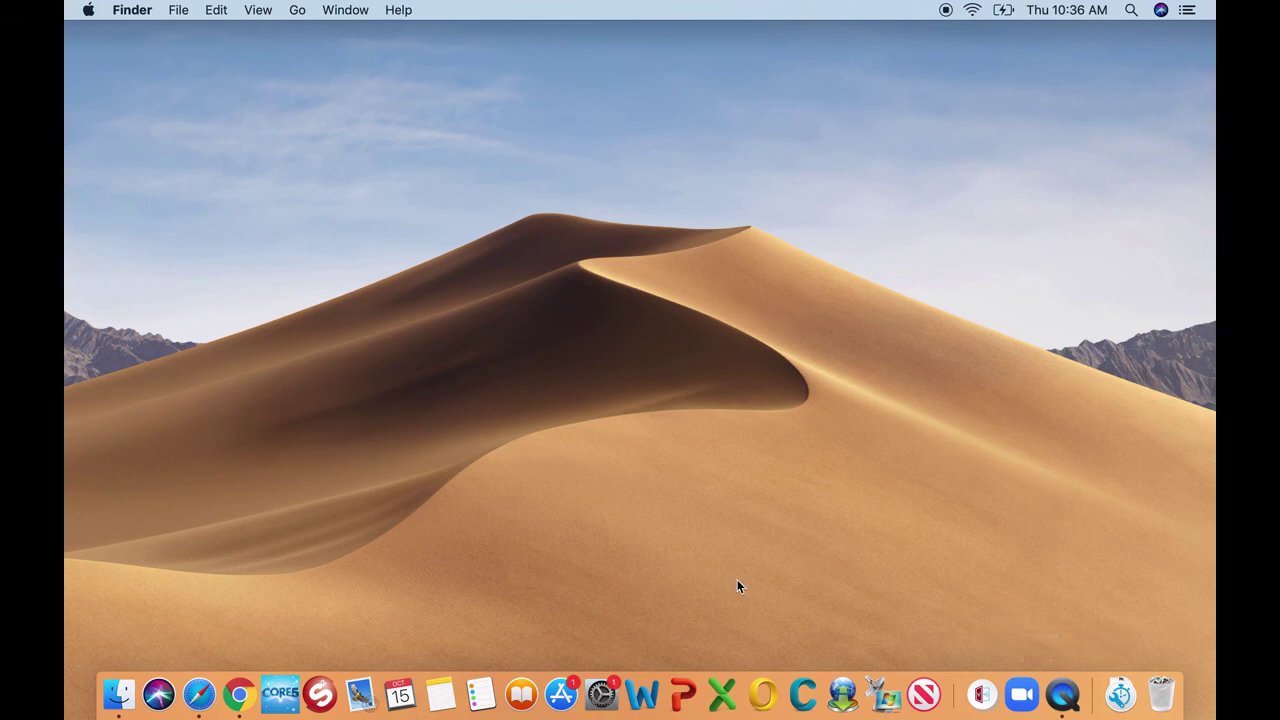
{"action": "left_click", "coordinate": [1061, 698]}
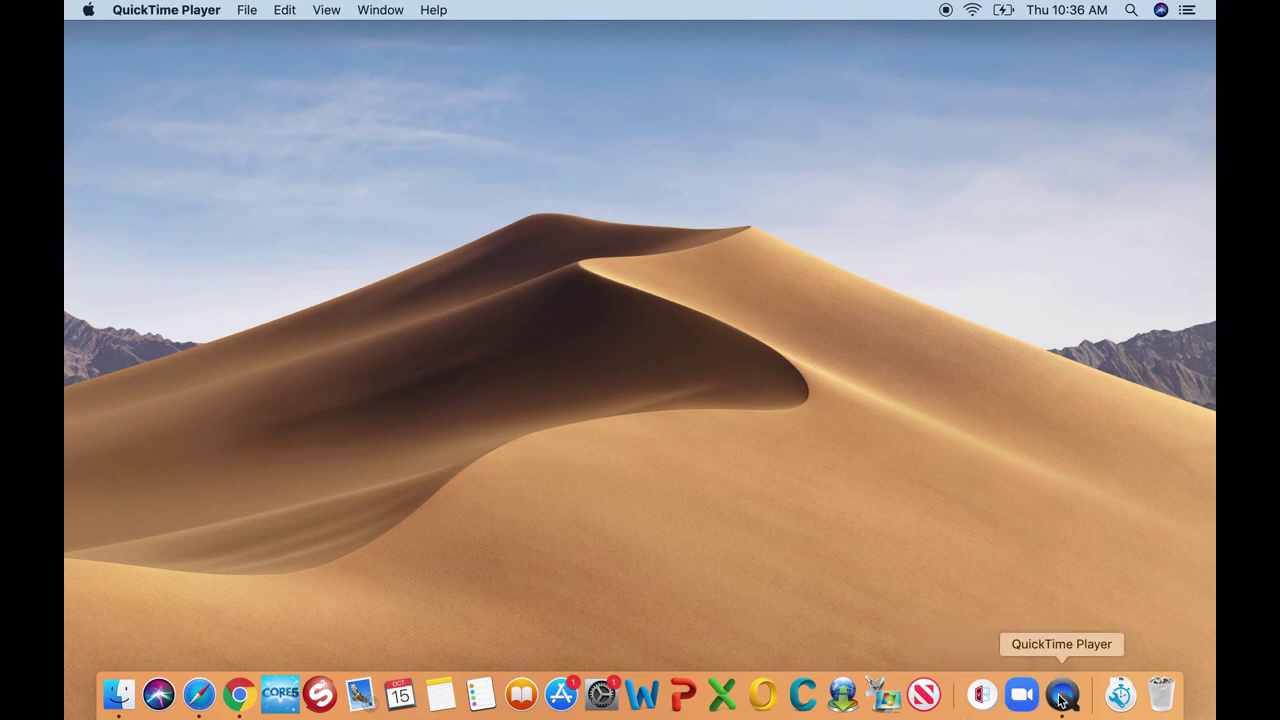